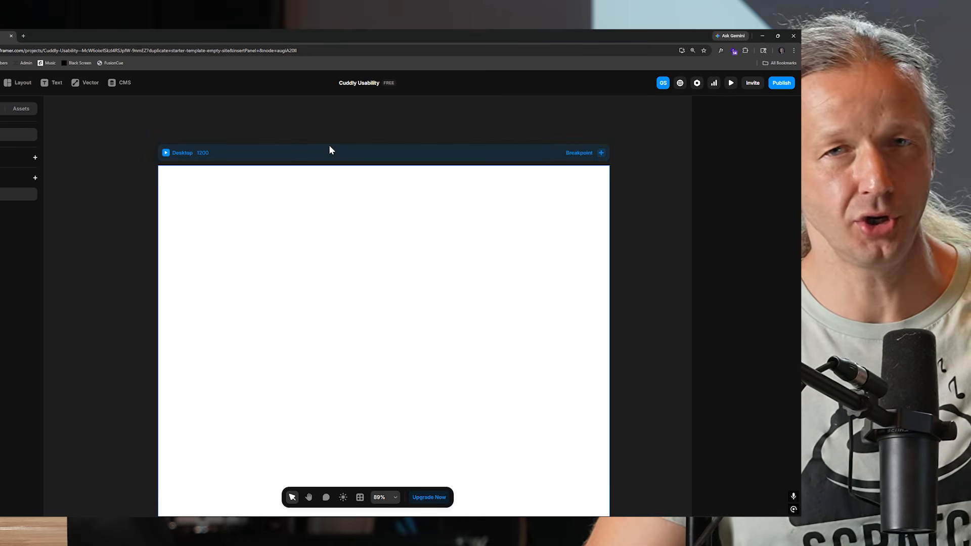
Set the Desktop page's background fill to black 000000.
left_click(332, 150)
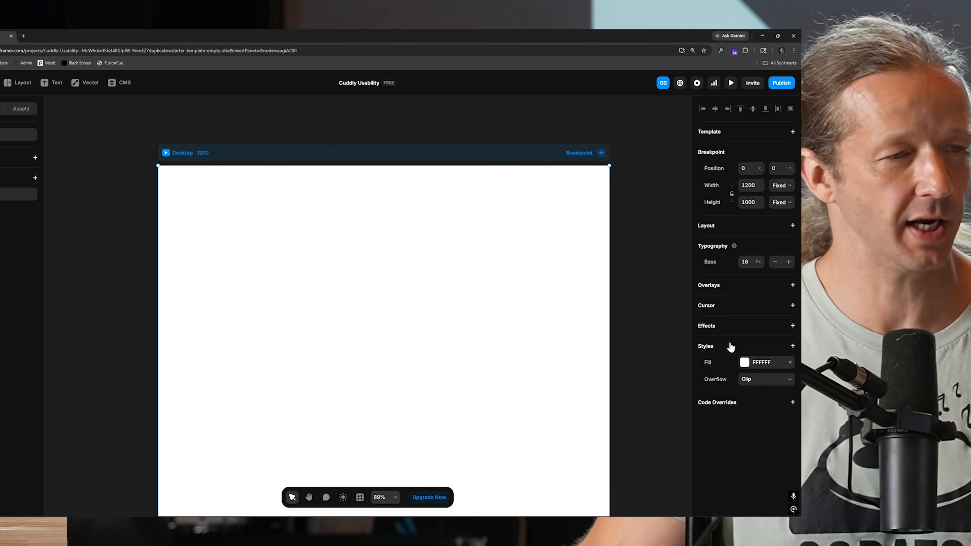
left_click(744, 362)
left_click_drag(633, 403, 563, 456)
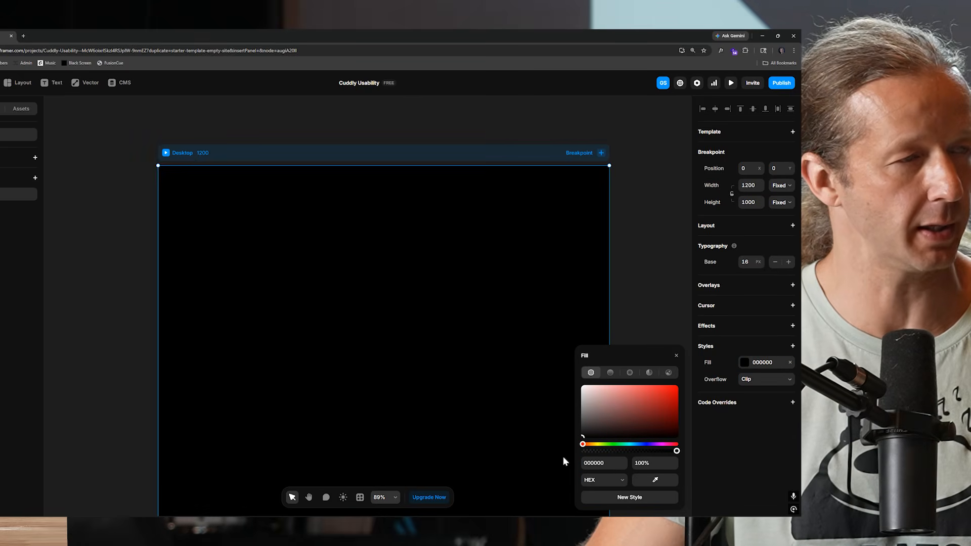
left_click(656, 256)
Draw a frame about 875 × 483 inside the Desktop page.
left_click(438, 258)
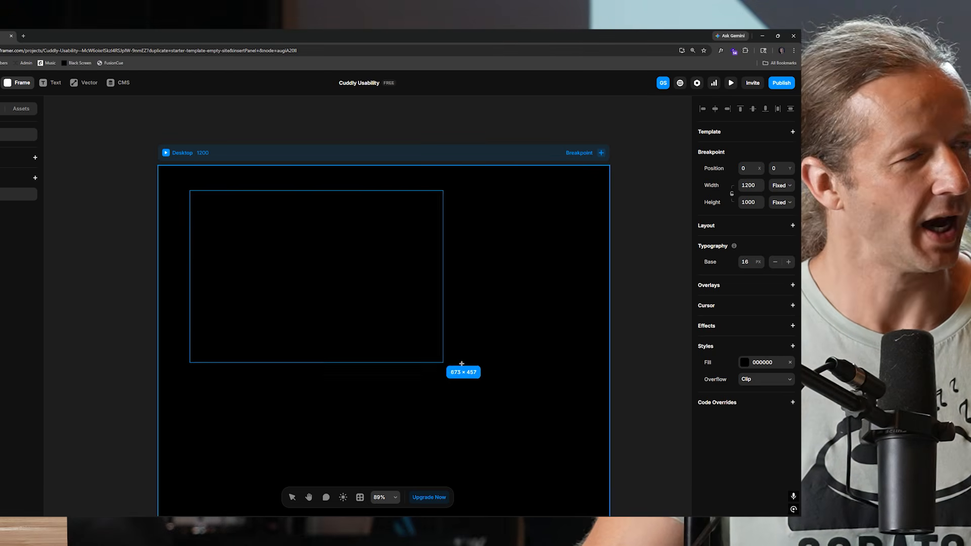
left_click_drag(443, 362, 520, 372)
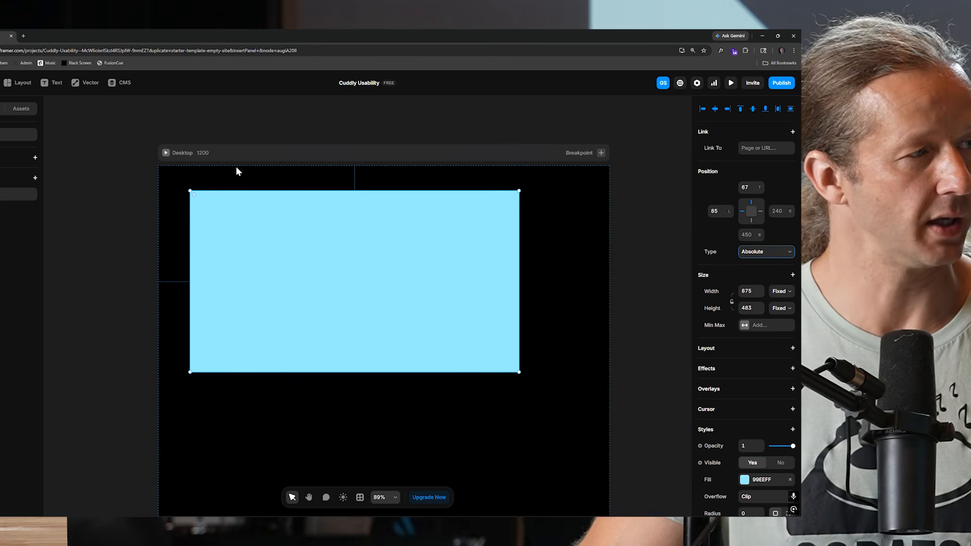
Add a stack layout to the Desktop page.
left_click(493, 174)
left_click(792, 226)
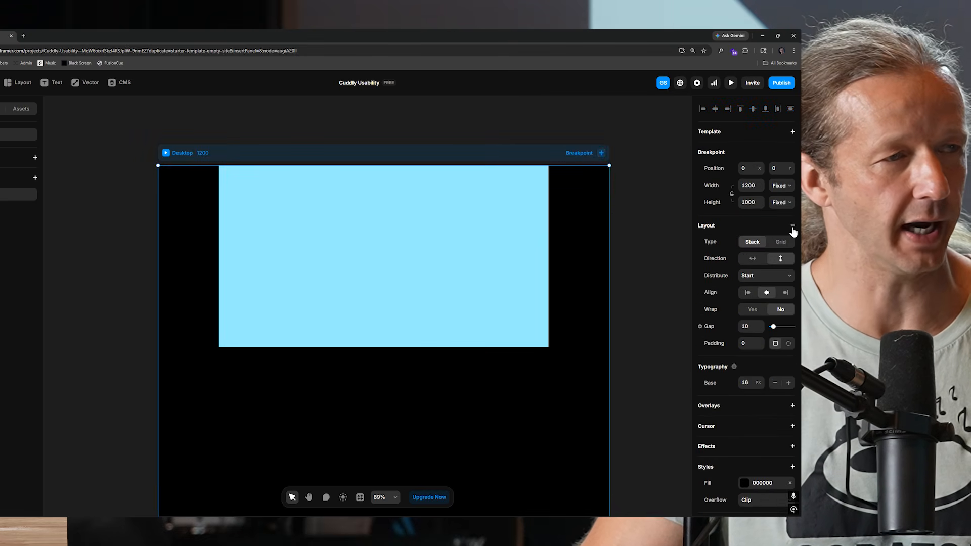
Set the frame's width to 100% and stretch its height to about 680.
left_click(522, 242)
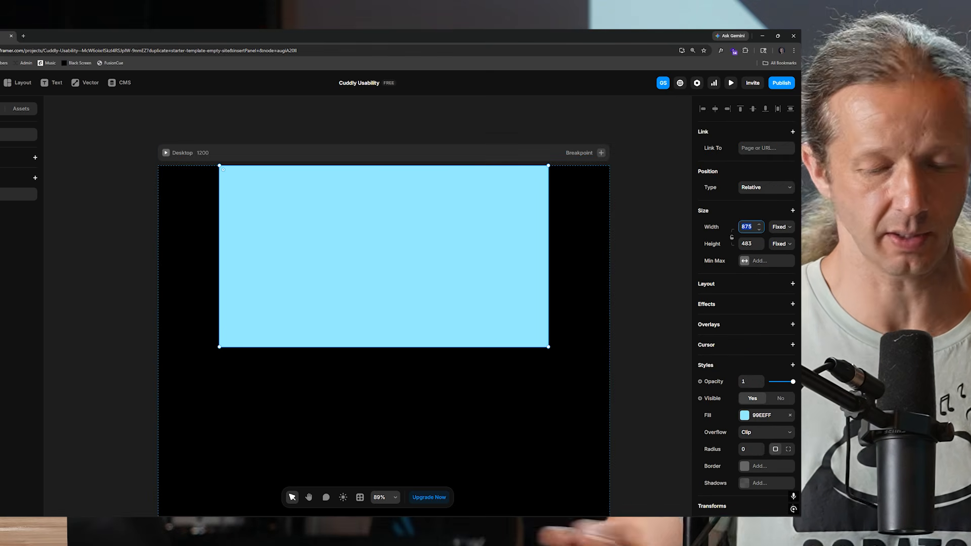
type("100%")
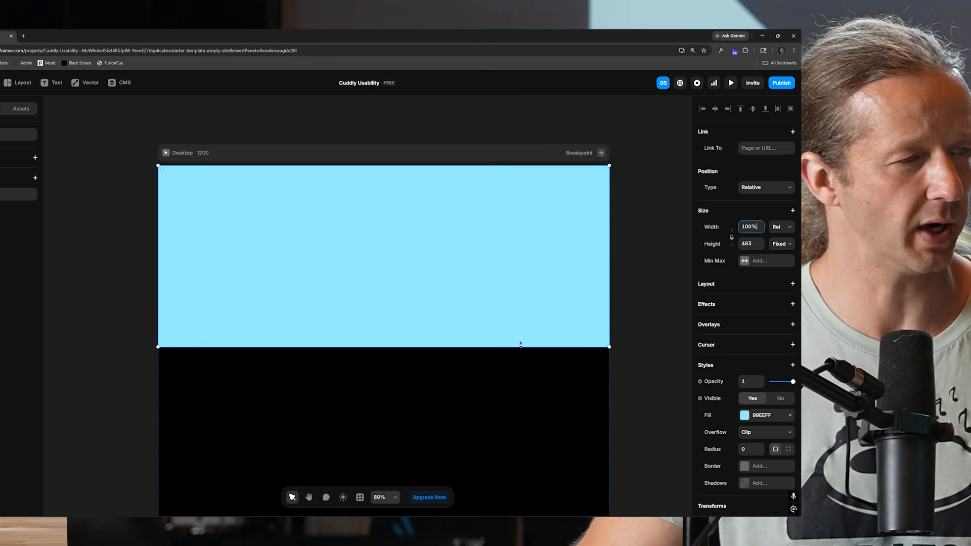
left_click_drag(521, 345, 524, 413)
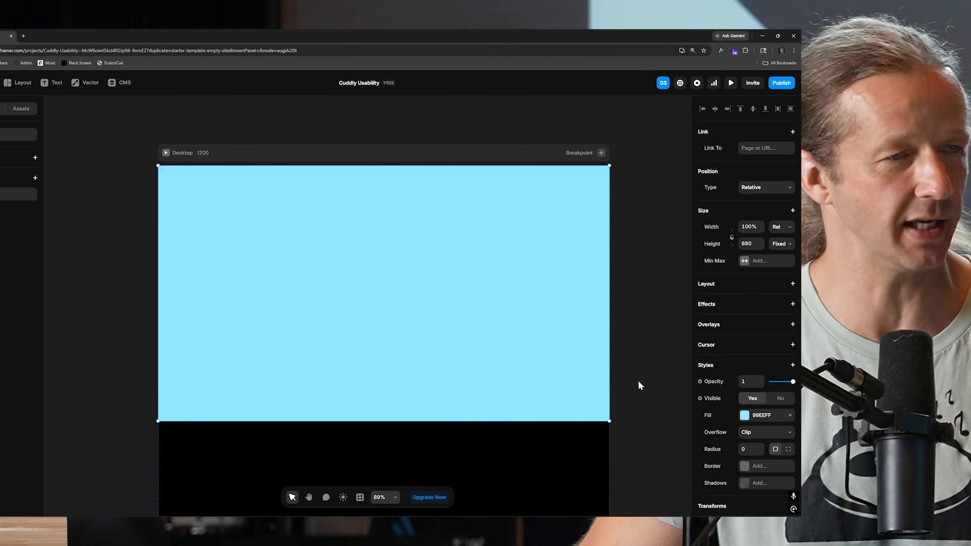
Set the frame's fill to dark gray 121212.
left_click(744, 416)
left_click_drag(606, 439, 554, 439)
left_click(637, 281)
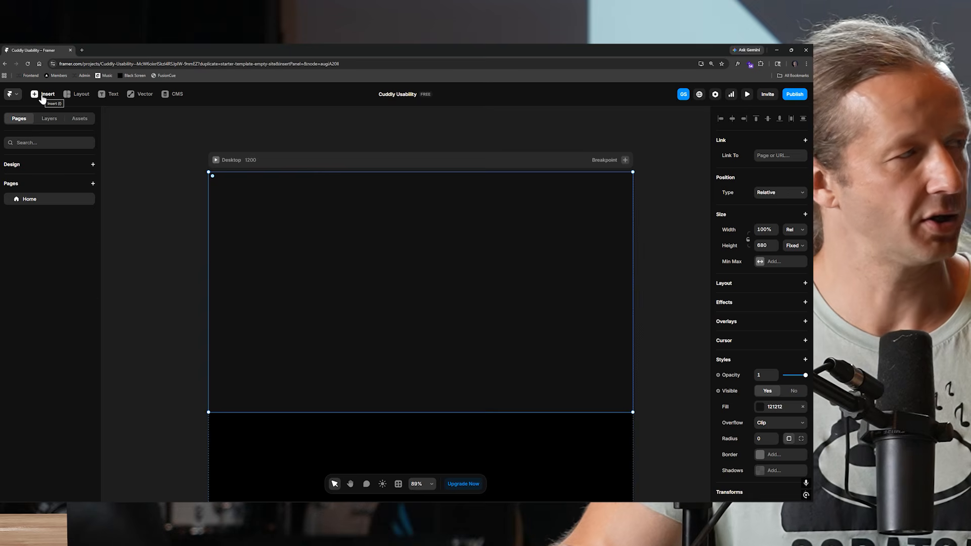
Insert a Mesh shader and place it inside the frame.
key("i")
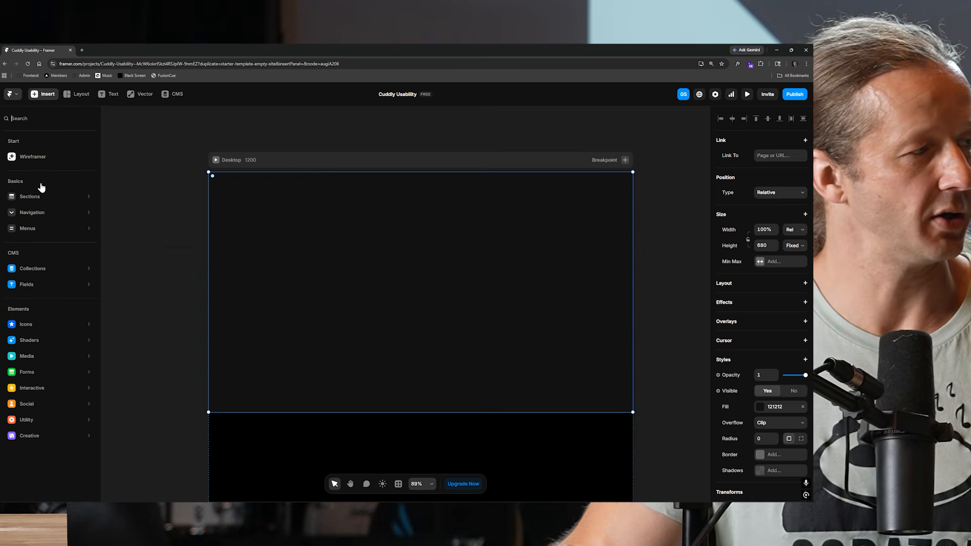
mouse_move(33, 359)
mouse_move(44, 343)
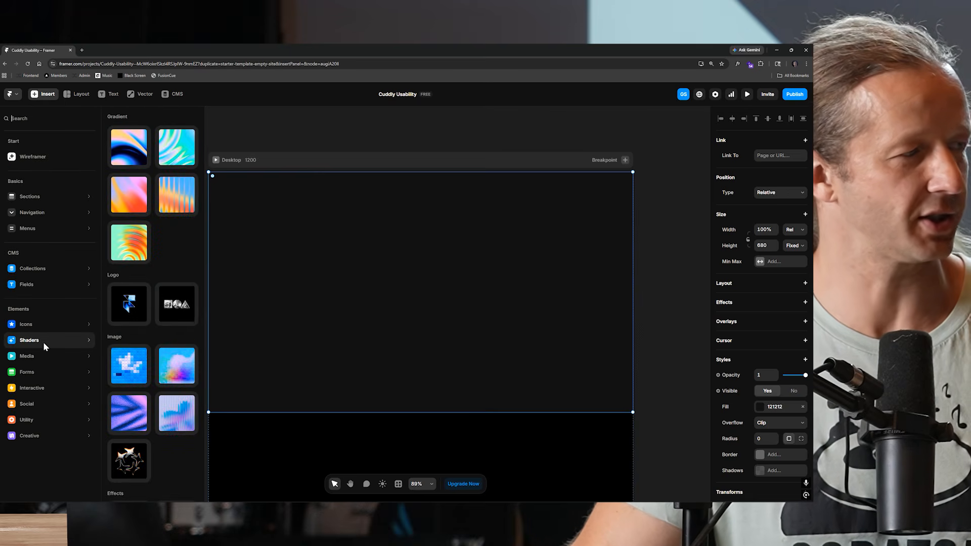
scroll(138, 476, "down", 1)
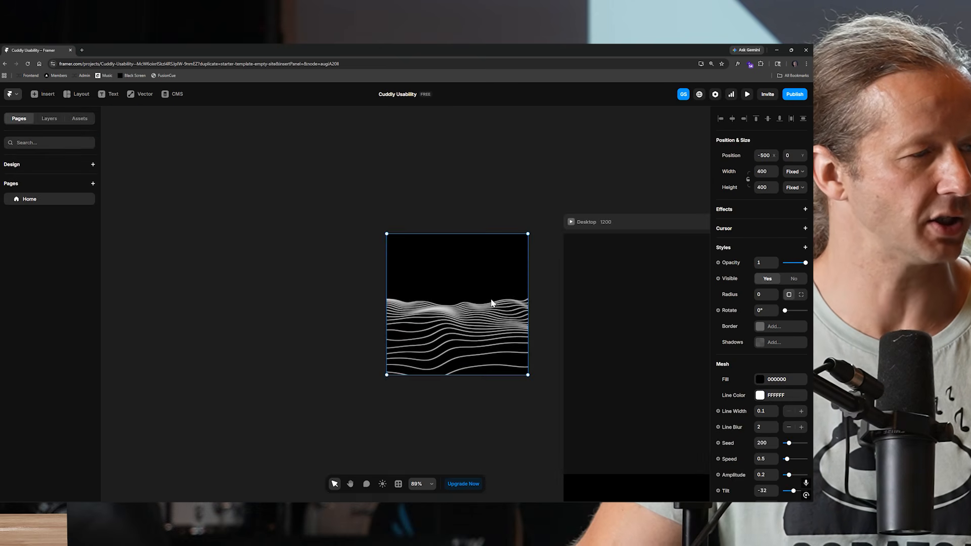
left_click_drag(509, 411, 266, 329)
left_click_drag(217, 223, 506, 283)
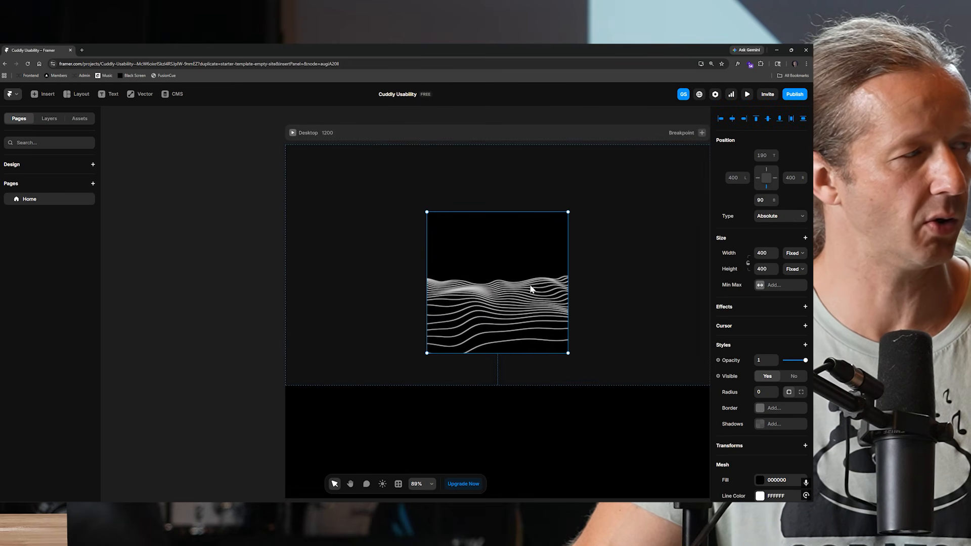
Select the Mesh layer and set its top and left offsets to 0.
left_click(46, 119)
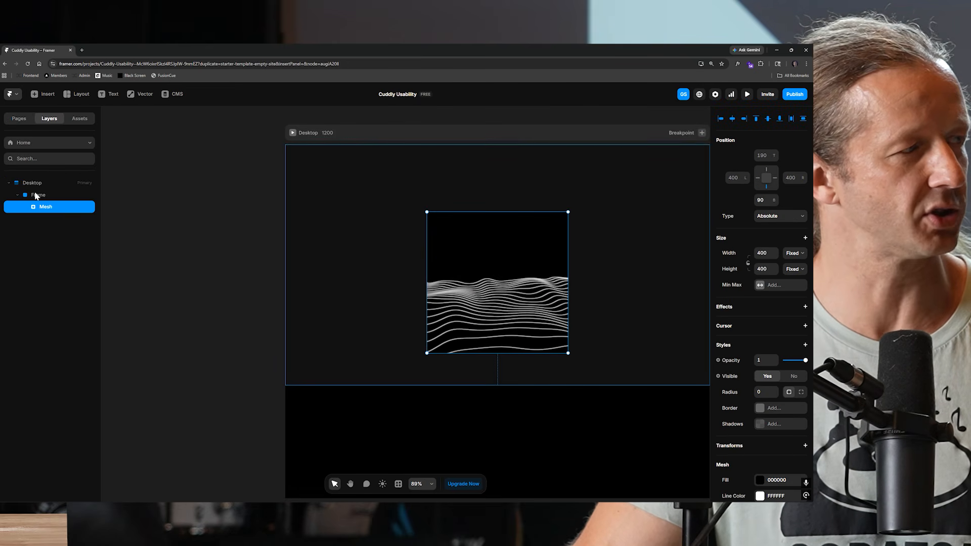
left_click(40, 196)
left_click(44, 206)
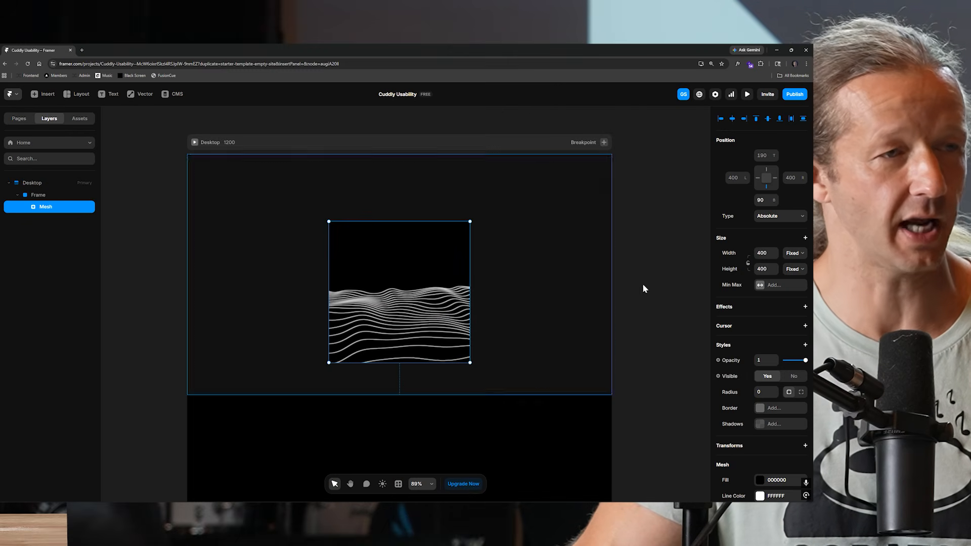
left_click(780, 217)
left_click(780, 218)
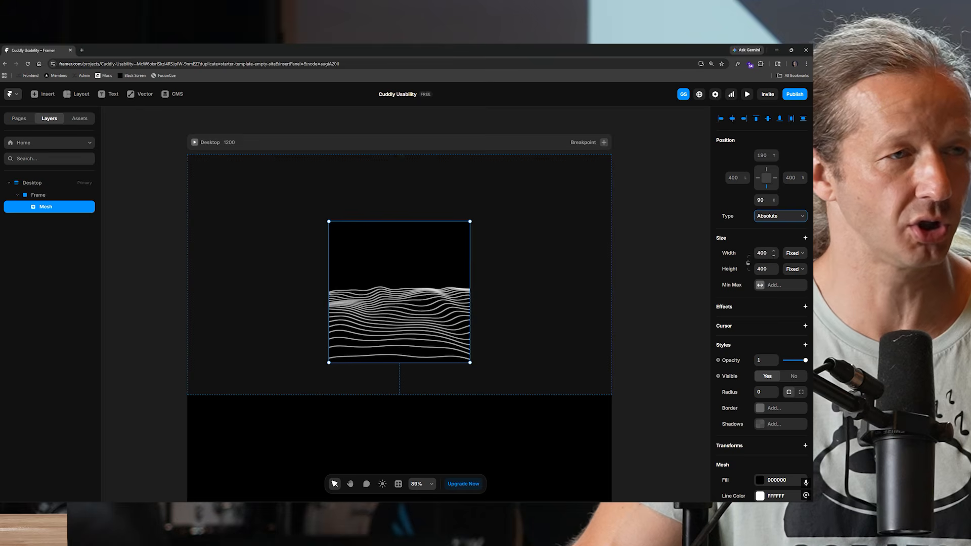
left_click(762, 155)
type("0")
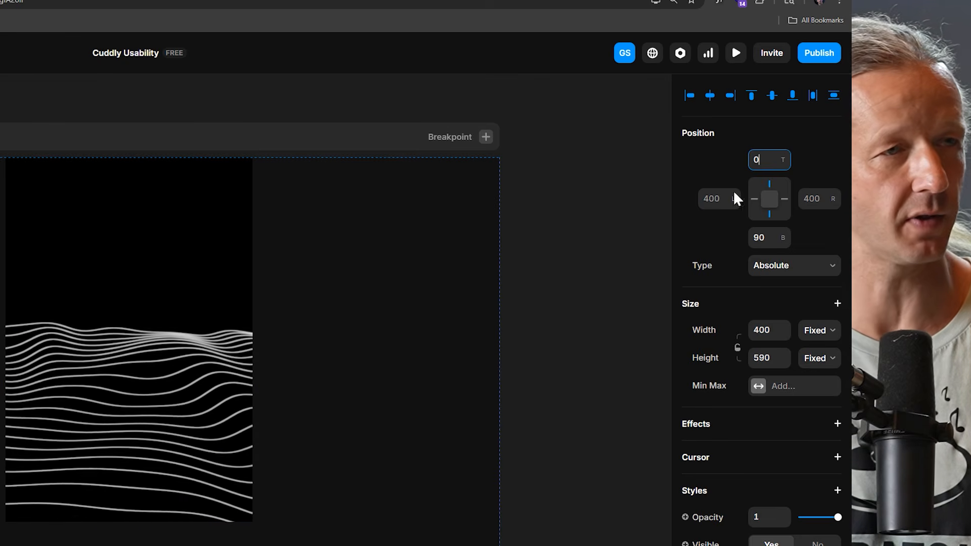
left_click(735, 194)
type("0")
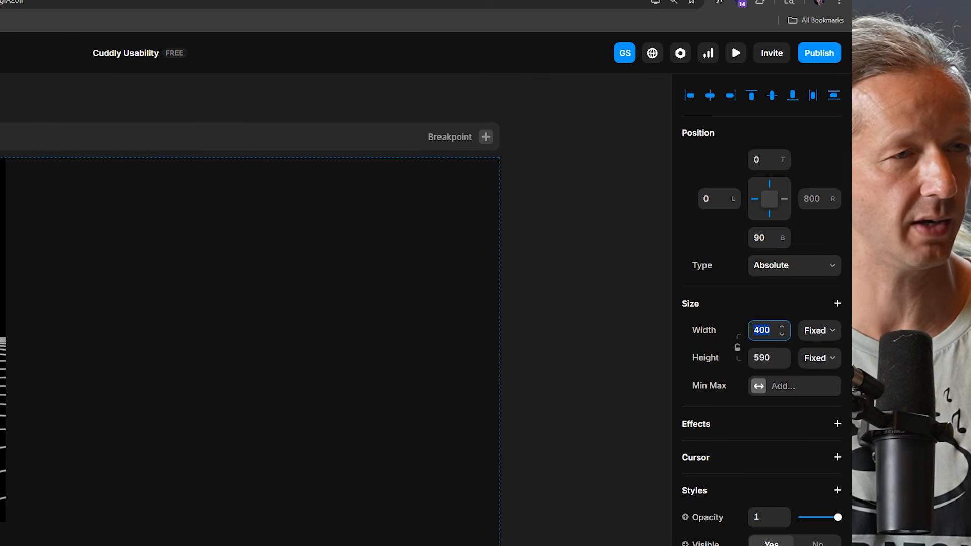
type("100%")
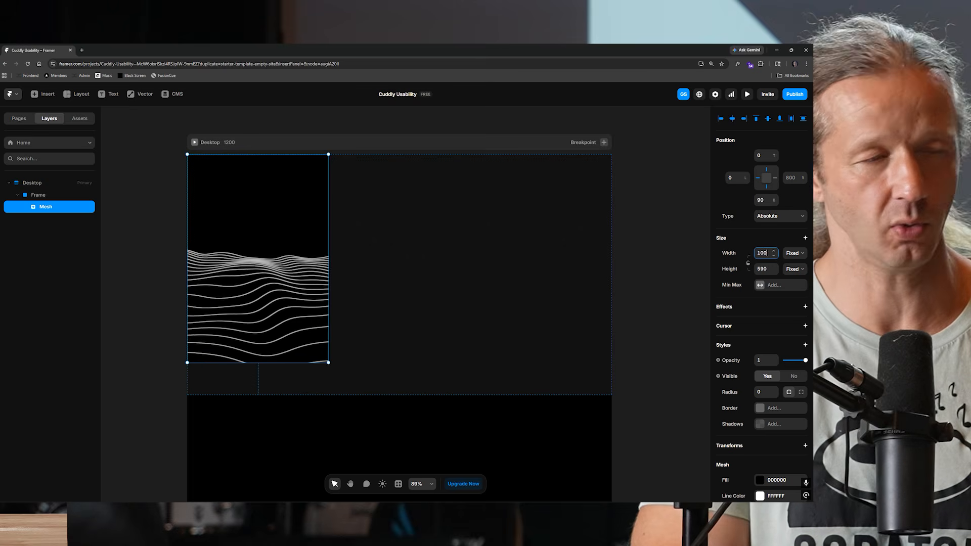
Set the mesh's width and height to 100%.
key("Tab")
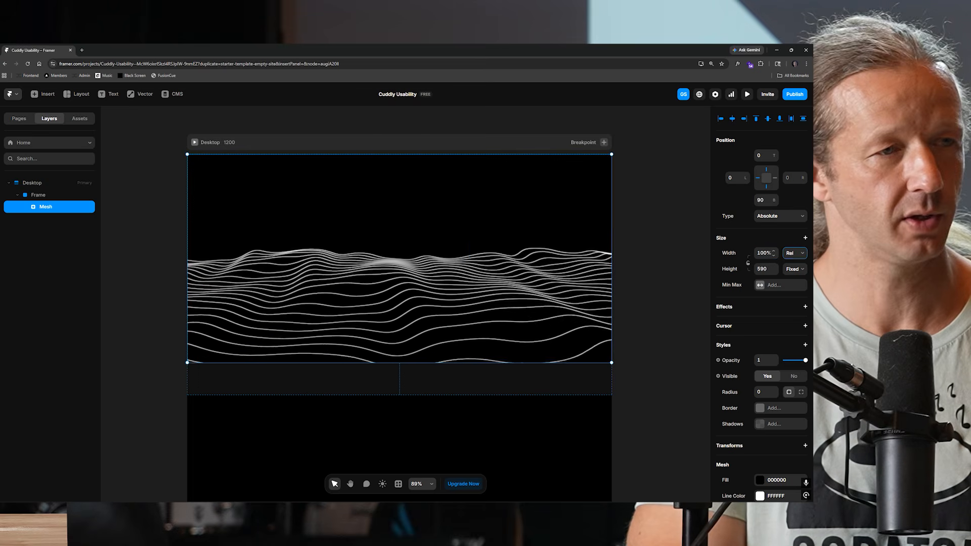
type("100%")
left_click(652, 323)
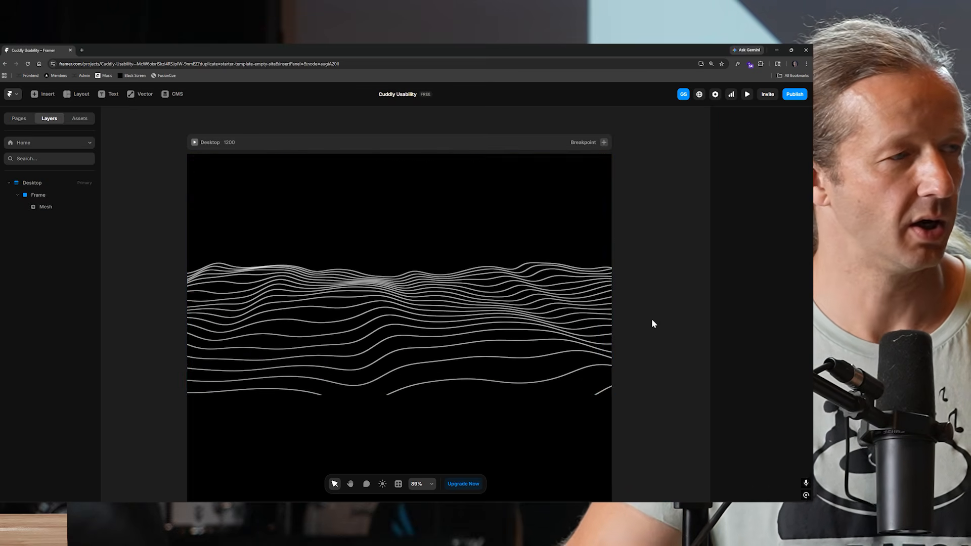
Preview the page with the animated mesh and return to the editor.
left_click(595, 295)
left_click(747, 95)
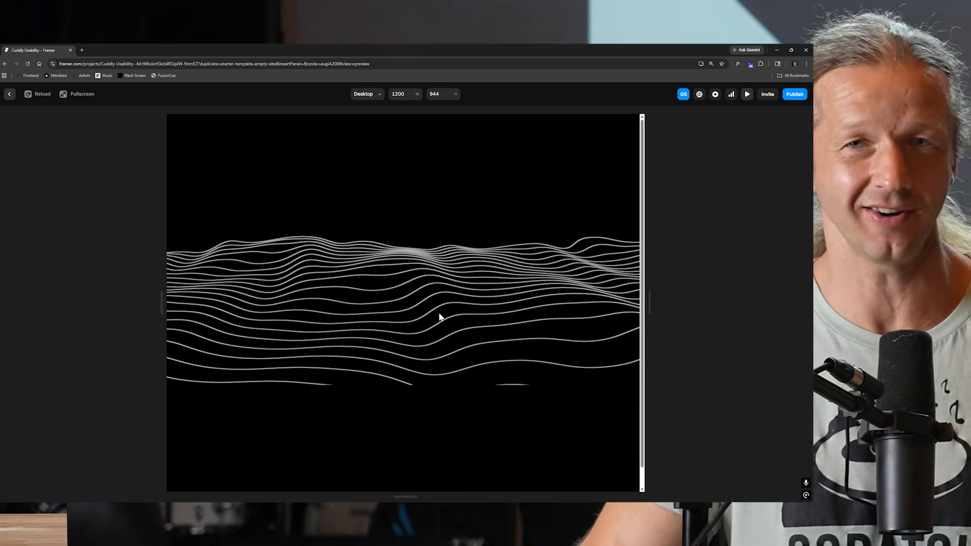
key("Escape")
Tune the mesh to tilt -102, speed 0.2 and seed 662.
scroll(774, 365, "down", 2)
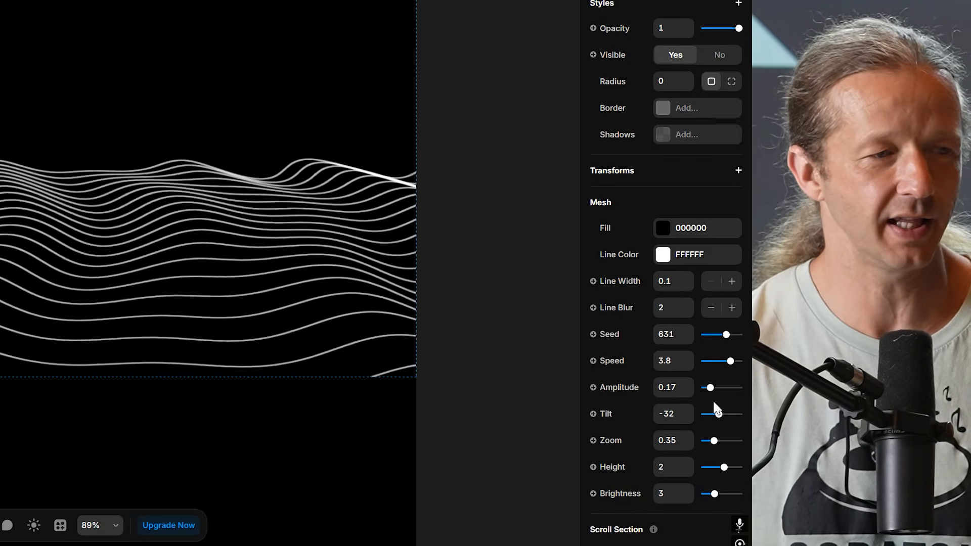
left_click_drag(719, 424, 713, 423)
left_click_drag(731, 369, 707, 368)
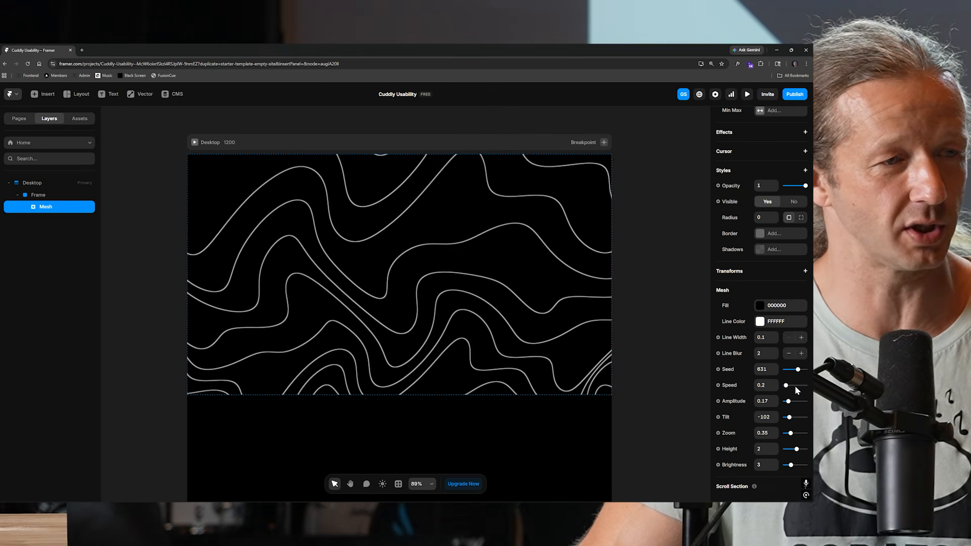
left_click_drag(796, 372, 793, 375)
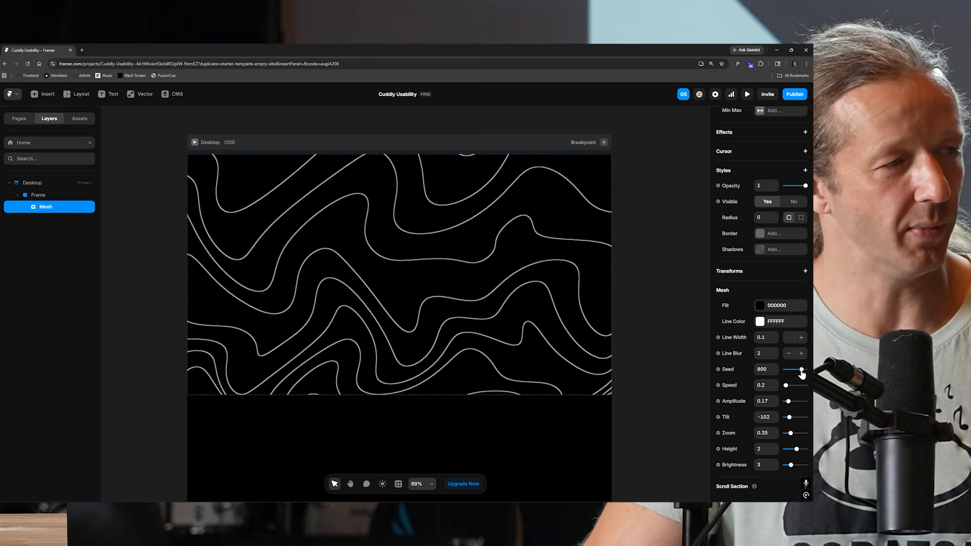
Change the mesh line color to 242424.
left_click(760, 322)
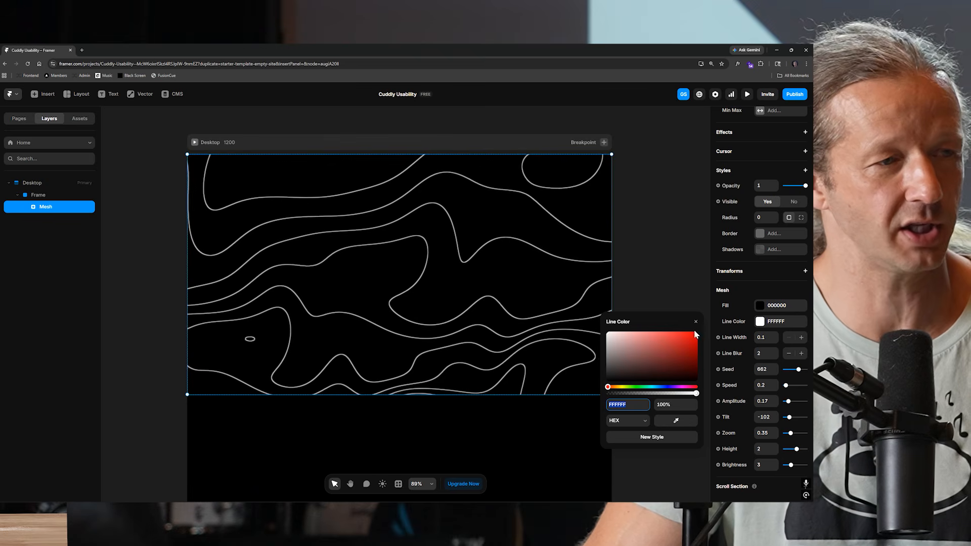
left_click_drag(614, 371, 578, 373)
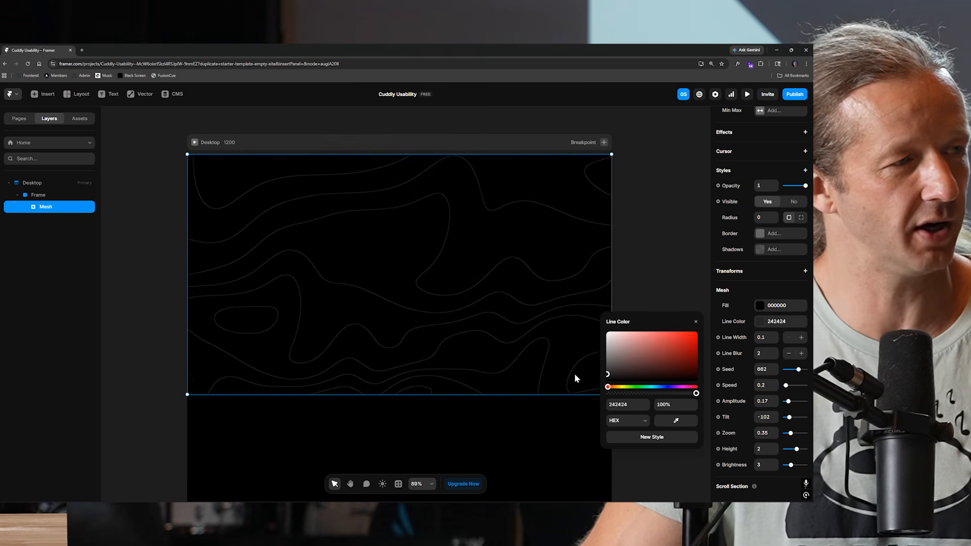
left_click(575, 375)
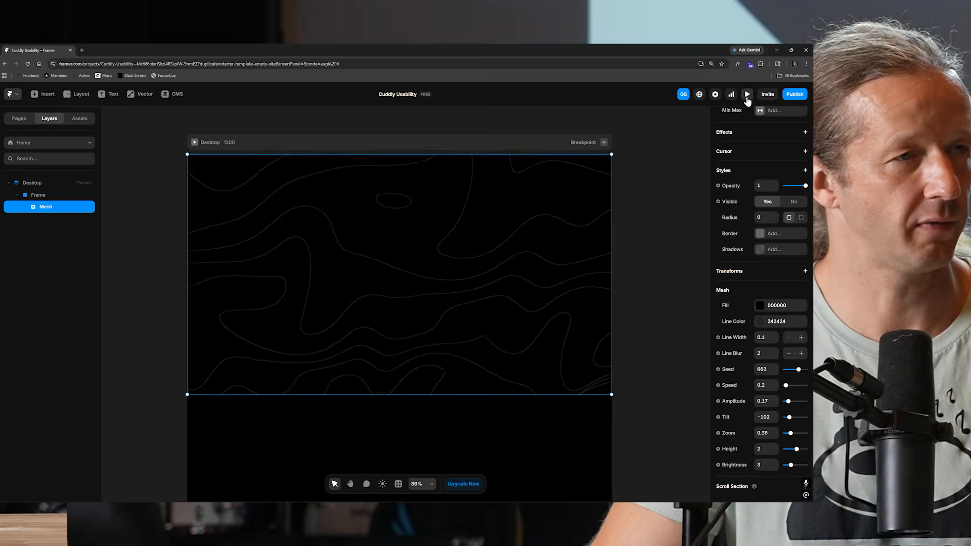
Preview the page with the dimmed mesh lines.
left_click(748, 96)
left_click_drag(648, 306, 738, 311)
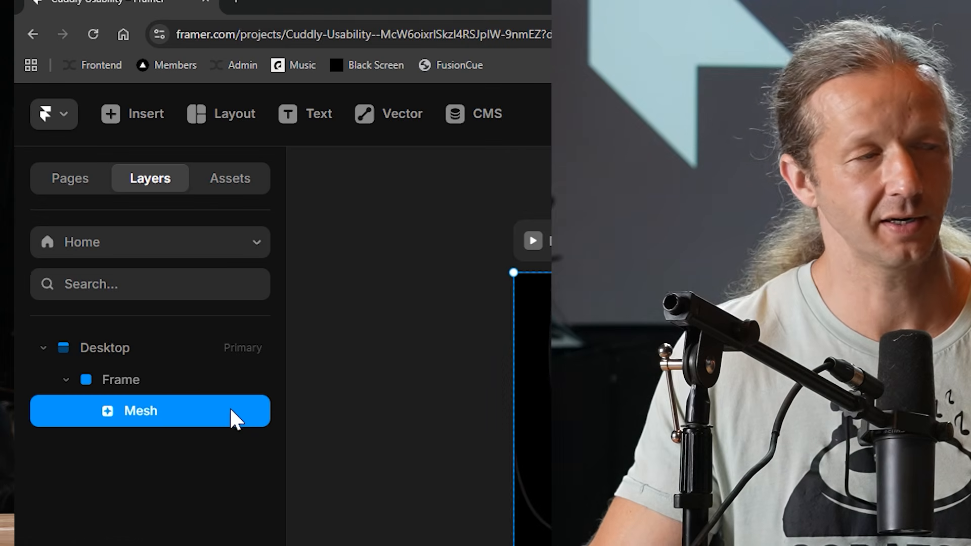
Lock the Mesh layer and test selecting the frame by clicking the canvas.
key("ctrl+shift+l")
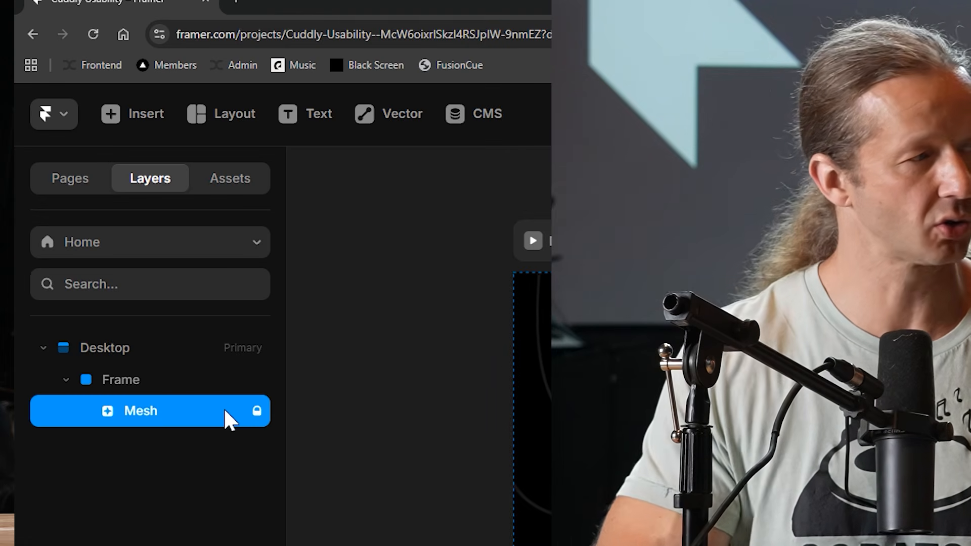
left_click(287, 248)
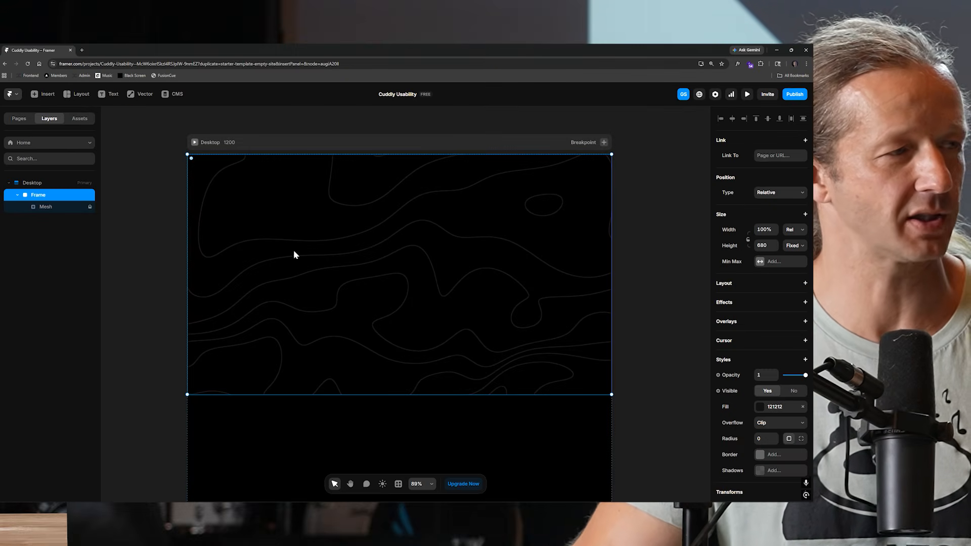
left_click(650, 280)
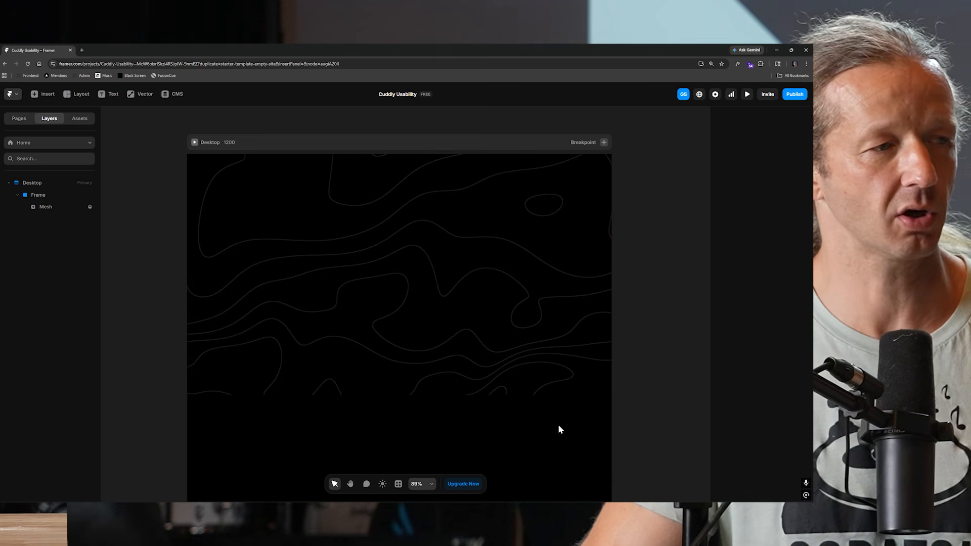
left_click(518, 300)
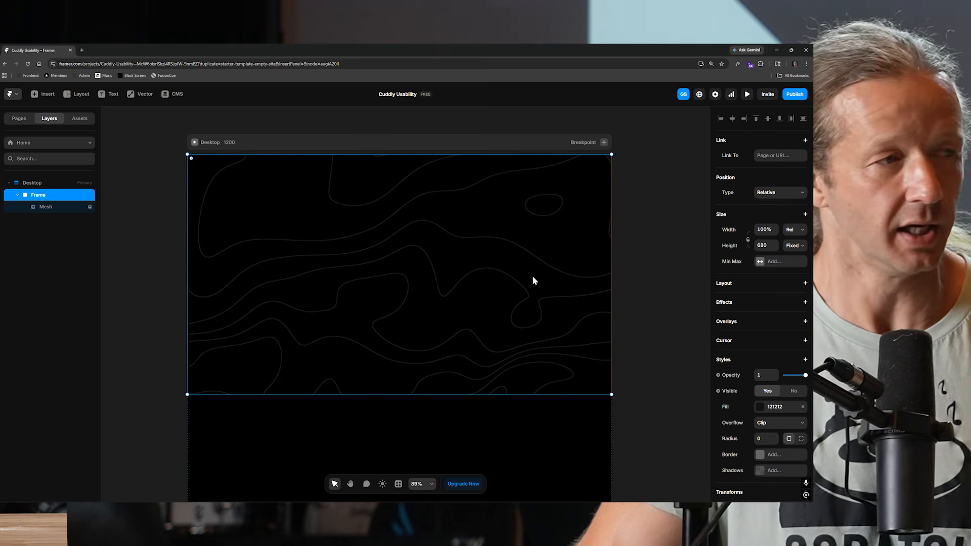
left_click(56, 207)
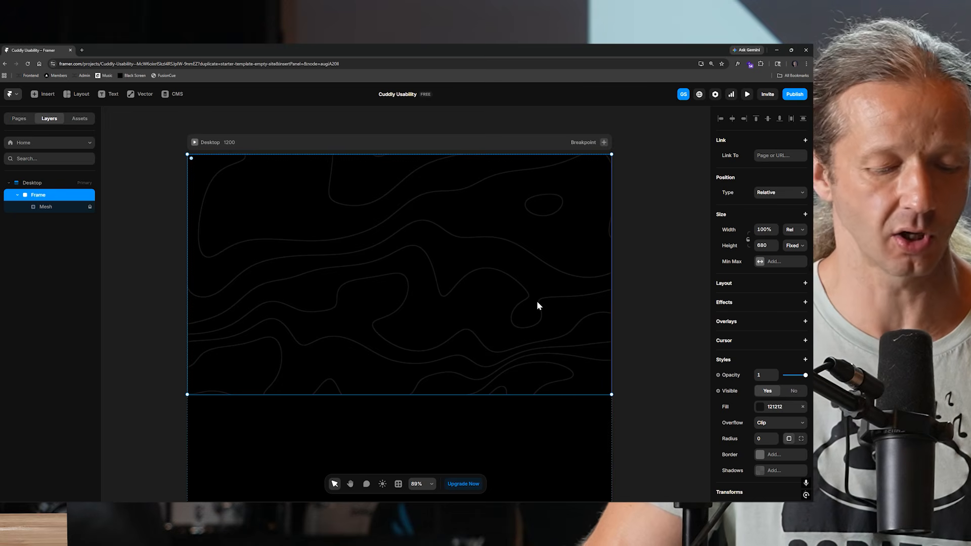
Draw a frame about 954 × 485 inside the background frame and set its bottom offset to 0.
key("f")
mouse_move(226, 190)
left_mouse_down()
mouse_move(521, 329)
mouse_move(563, 363)
left_mouse_up()
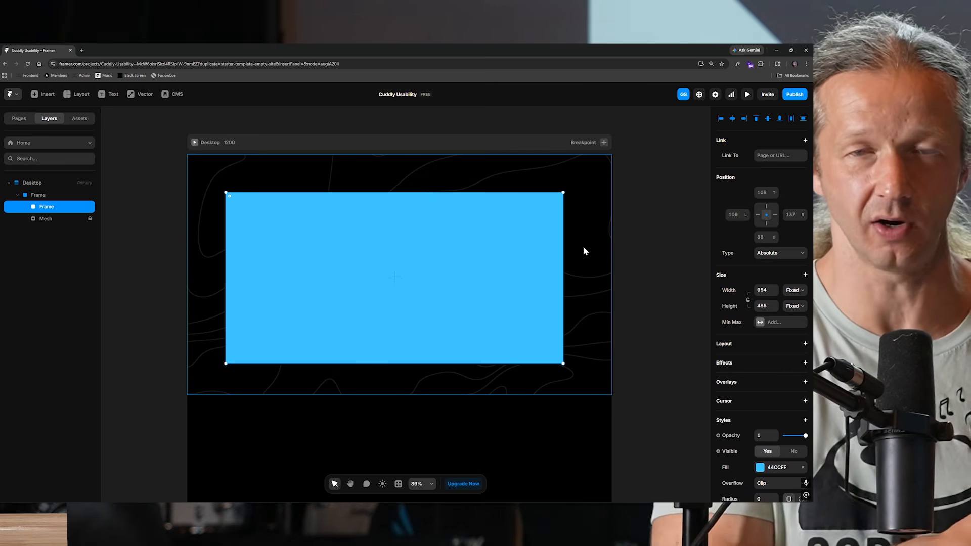
left_click(763, 236)
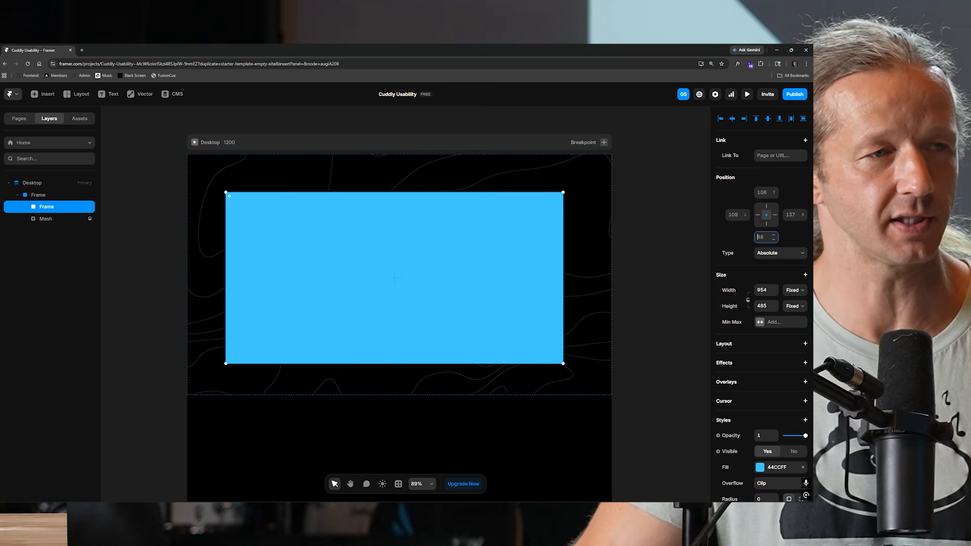
type("0")
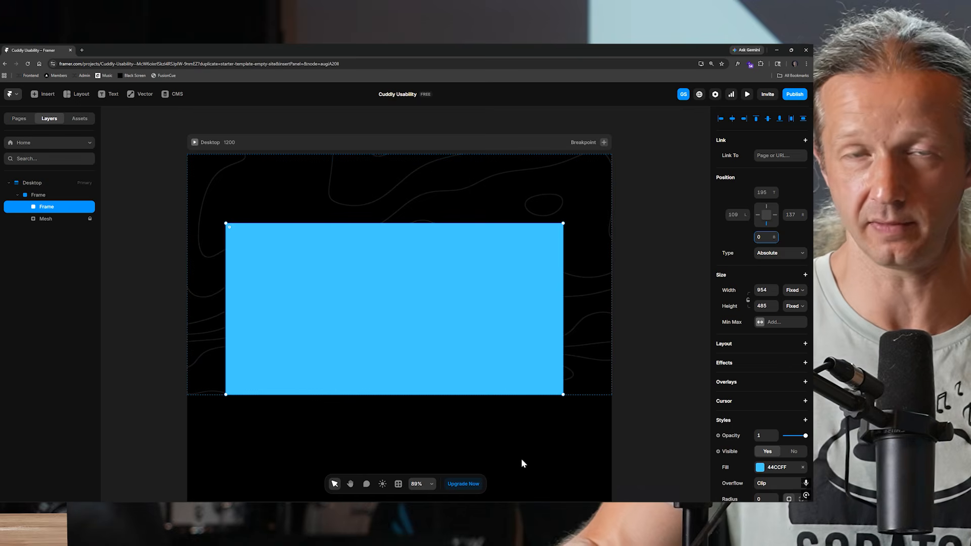
Select the background frame and add a stack layout to it.
scroll(544, 442, "down", 1)
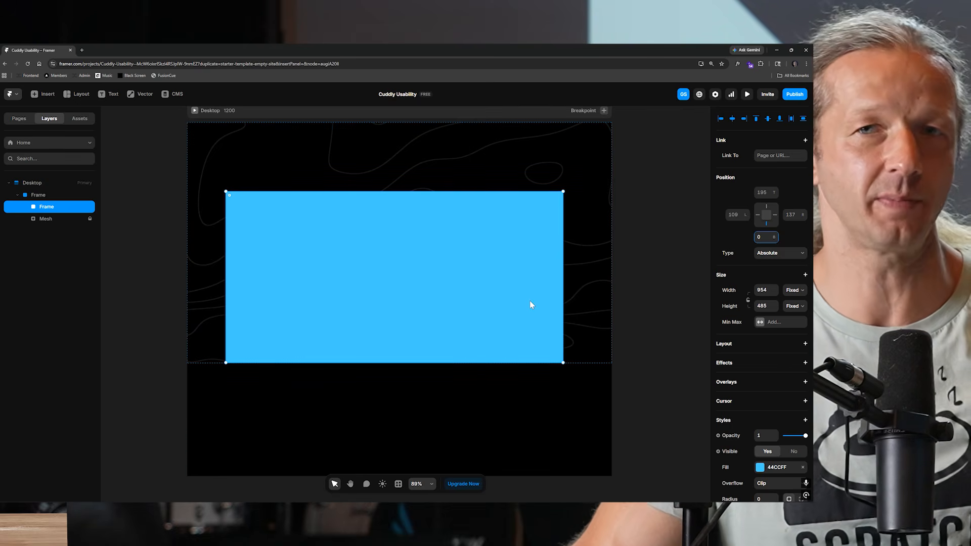
scroll(531, 304, "up", 1)
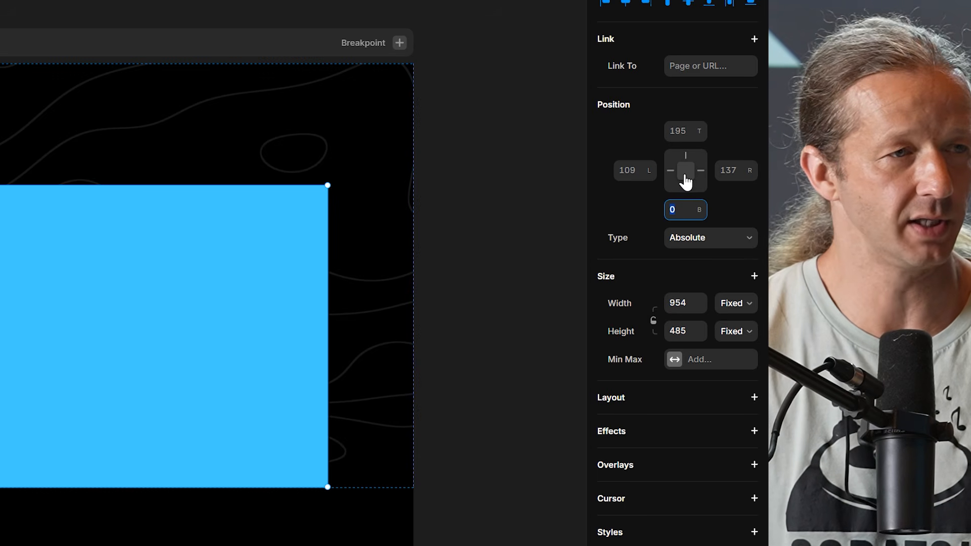
left_click(686, 185)
left_click(377, 167)
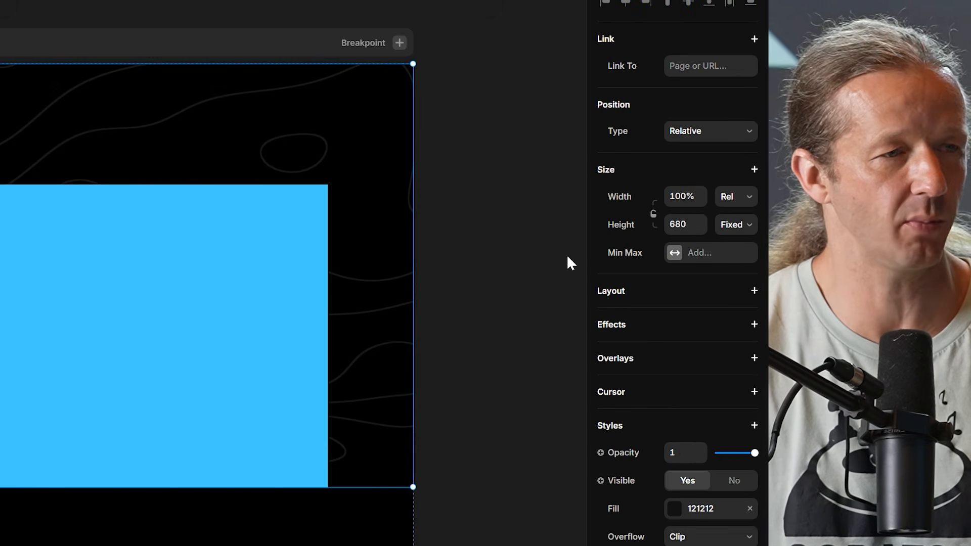
left_click(754, 291)
Set the Mesh layer's position type to Absolute with a top offset of 0.
left_click(265, 222)
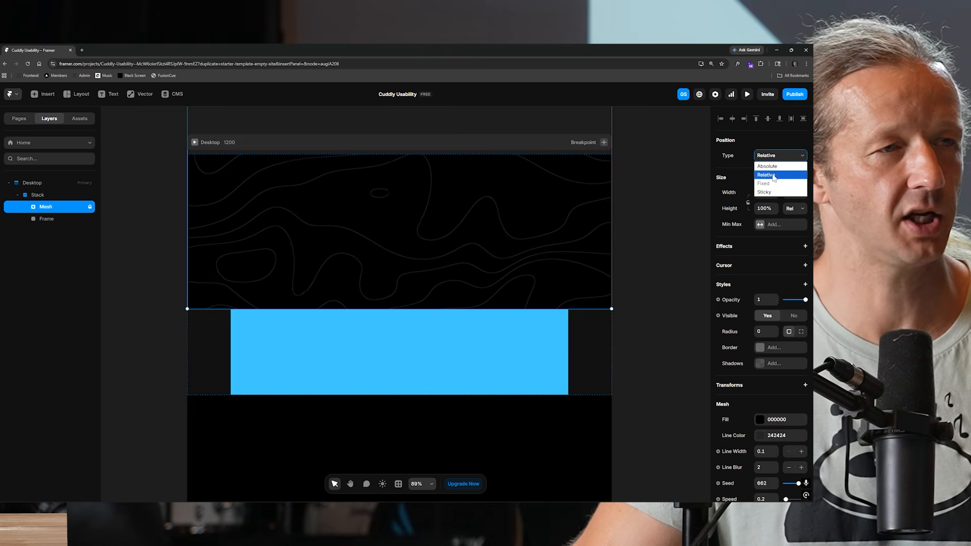
left_click(768, 167)
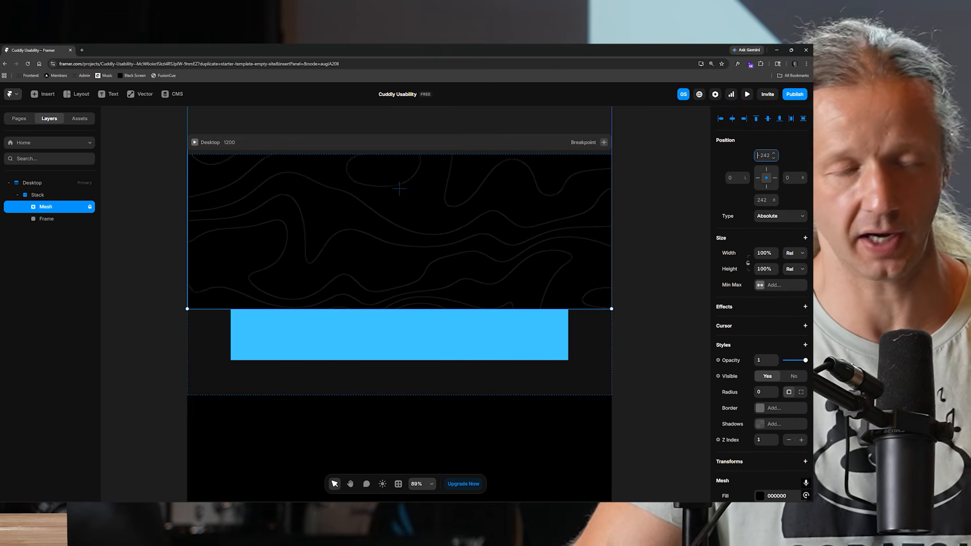
type("0")
left_click(731, 178)
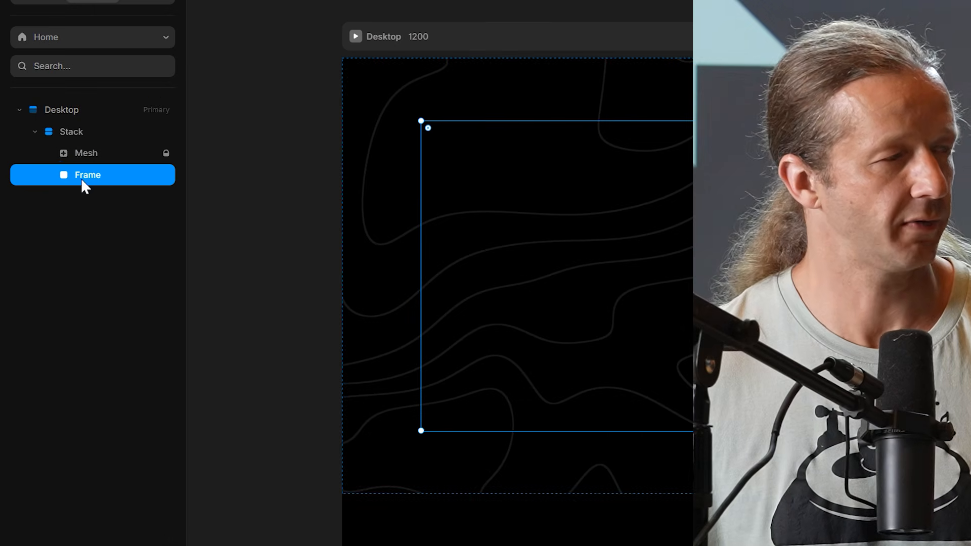
Reorder the Frame and Mesh layers inside the stack and add a Z Index to the Frame.
left_click_drag(43, 221, 41, 207)
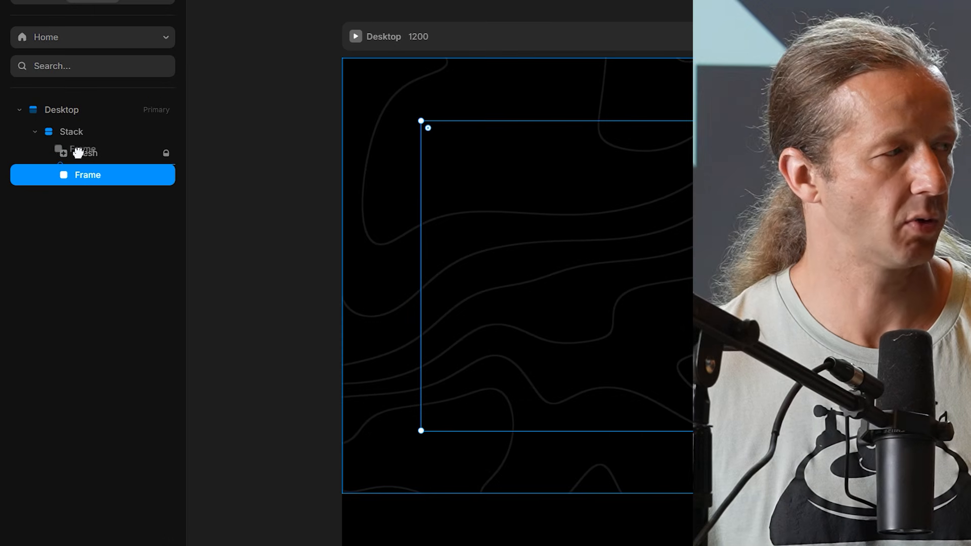
left_click_drag(84, 149, 90, 167)
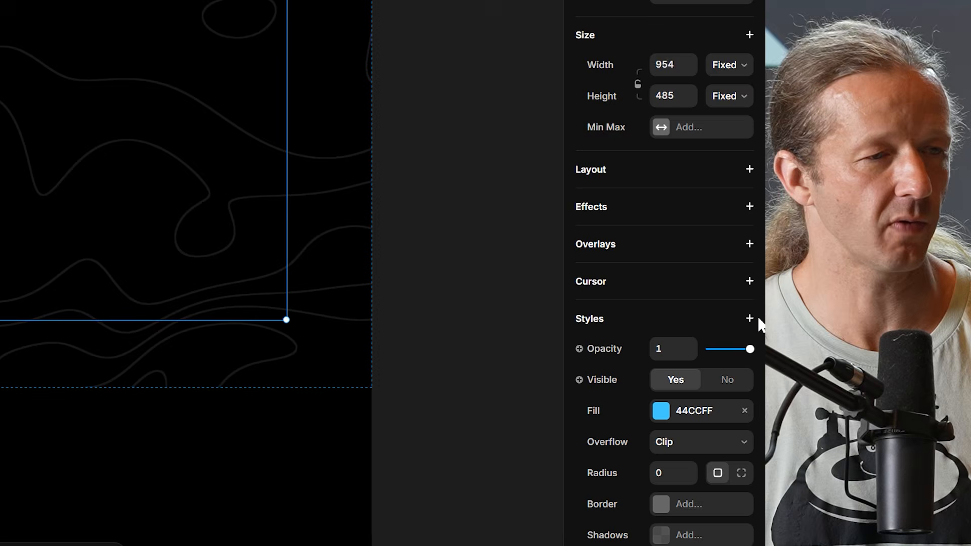
left_click(806, 360)
left_click(630, 301)
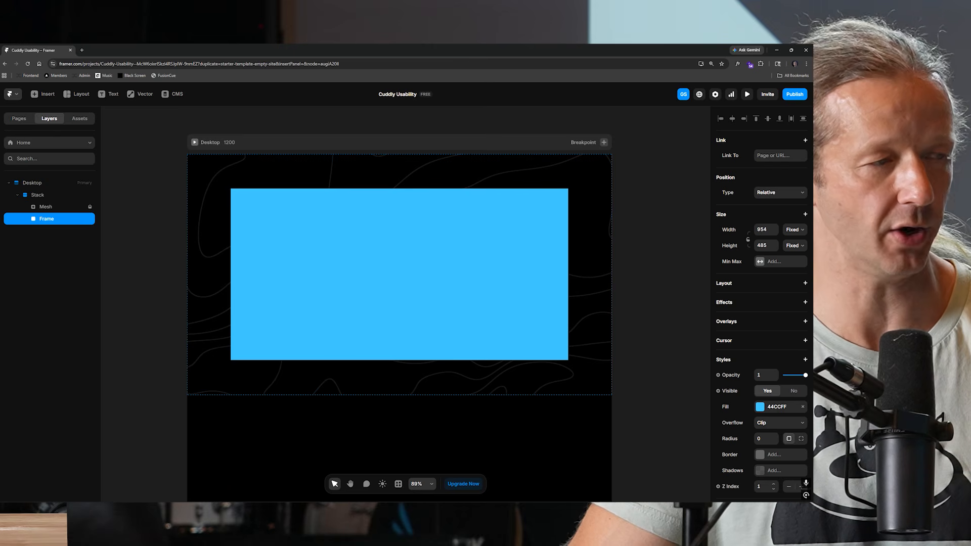
left_click(601, 277)
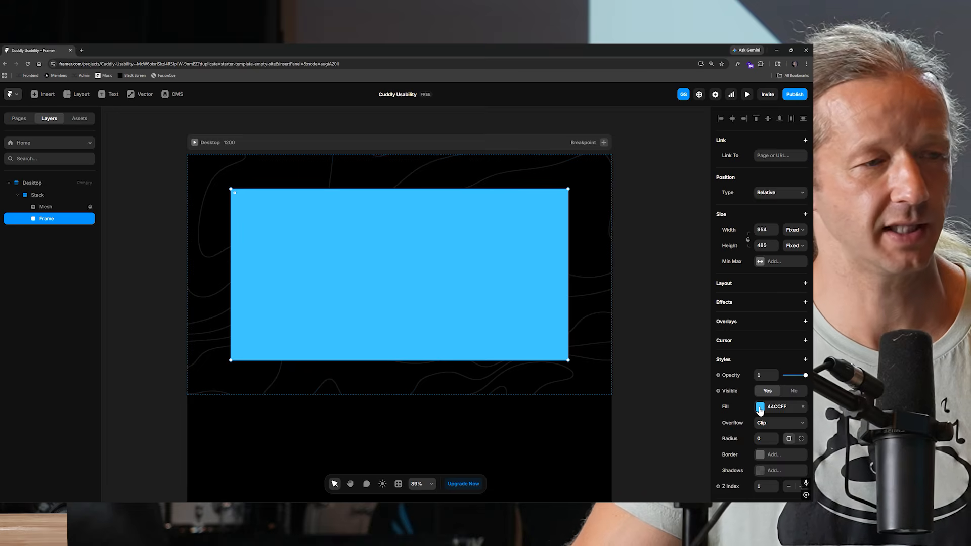
Change the frame's fill to an image and upload Table.svg.
left_click(760, 408)
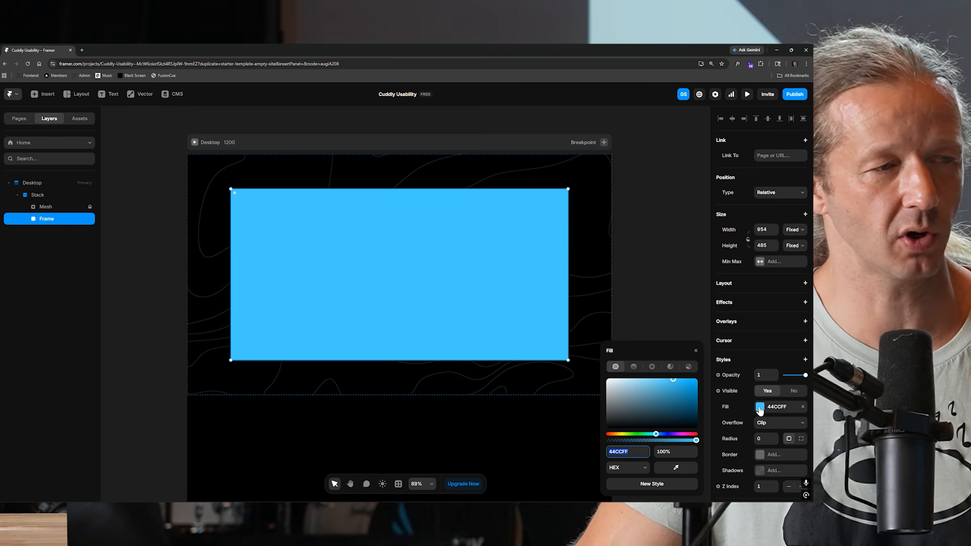
left_click(687, 367)
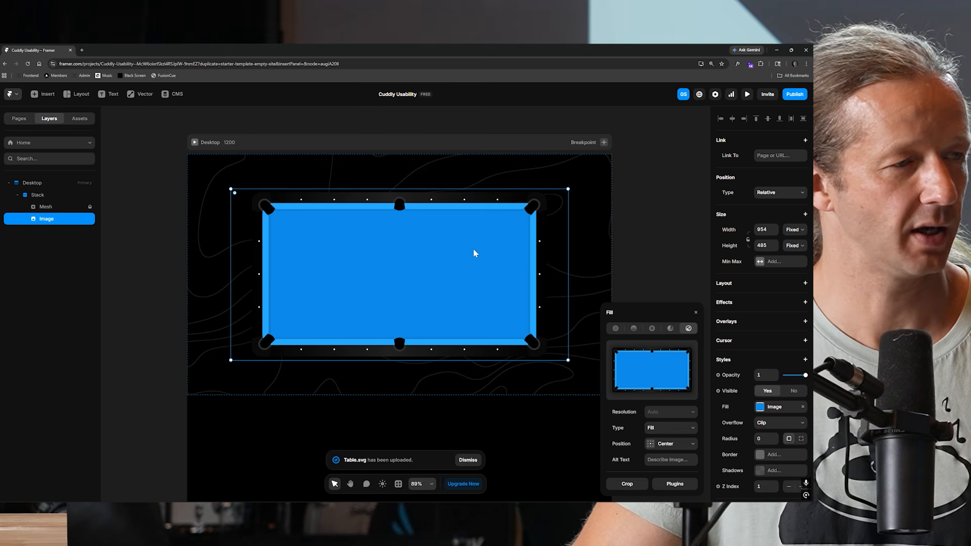
left_click(693, 207)
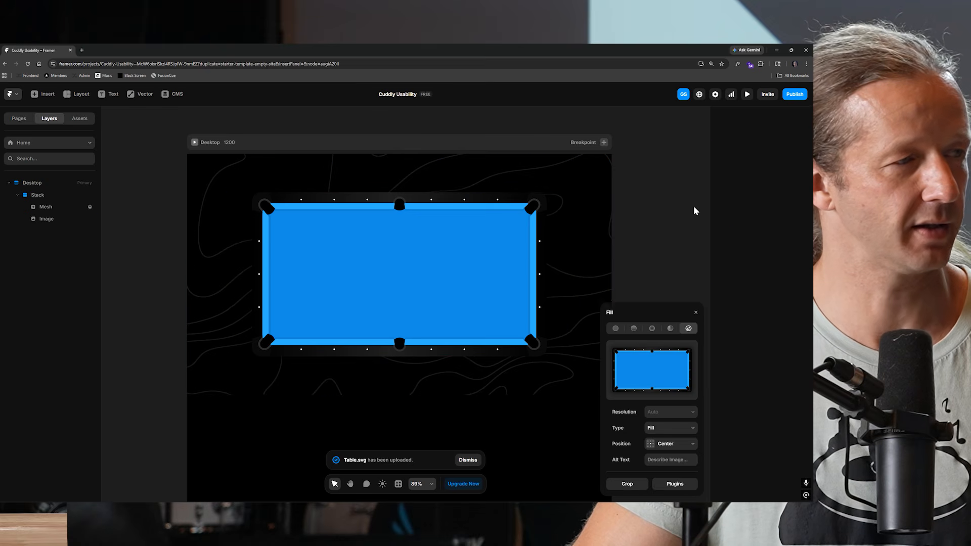
Preview the page, widen the preview window, and return to the canvas.
left_click(746, 95)
left_click_drag(650, 305, 750, 306)
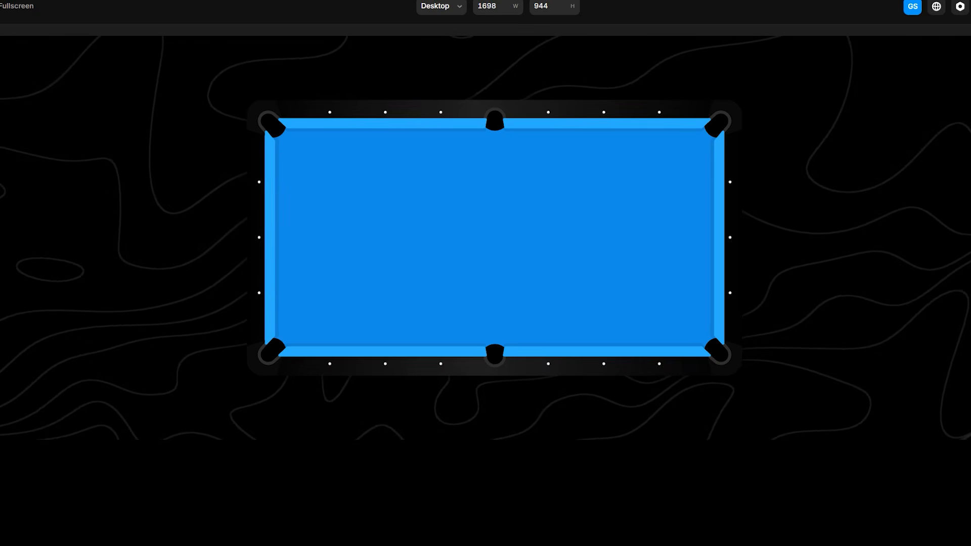
mouse_move(969, 317)
left_mouse_down()
mouse_move(921, 317)
mouse_move(966, 317)
left_mouse_up()
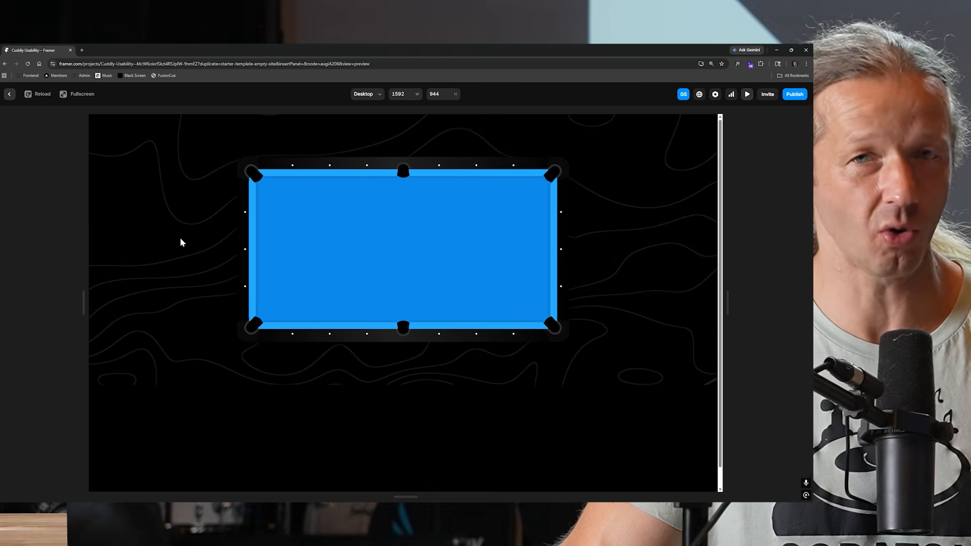
key("Escape")
left_click(447, 286)
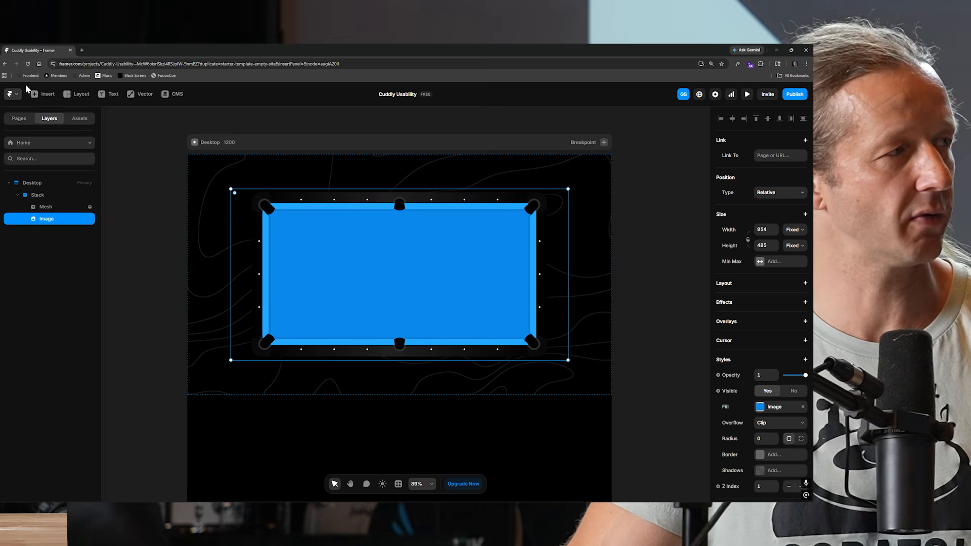
Insert a Liquid Gradient shader and place it inside the pool table frame.
left_click(45, 94)
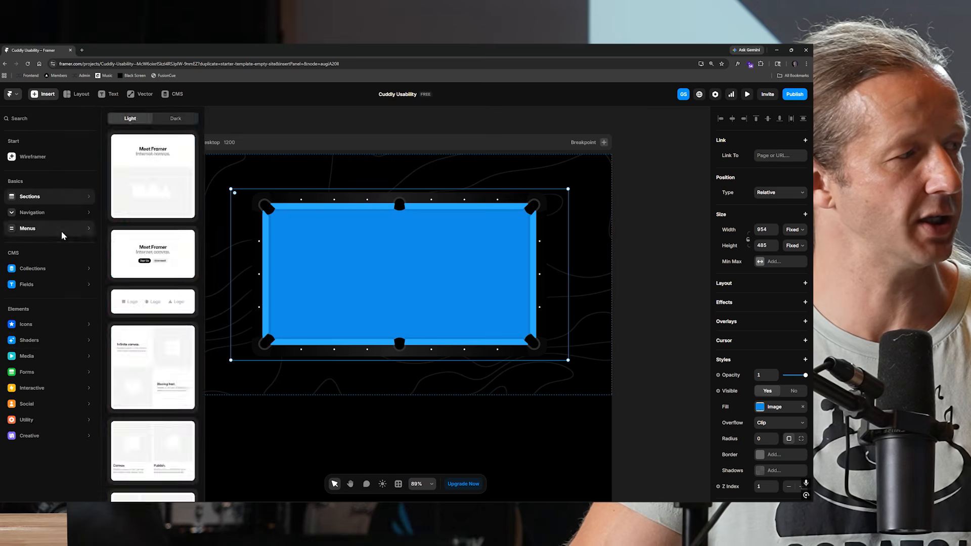
scroll(372, 329, "up", 5)
scroll(283, 172, "up", 2)
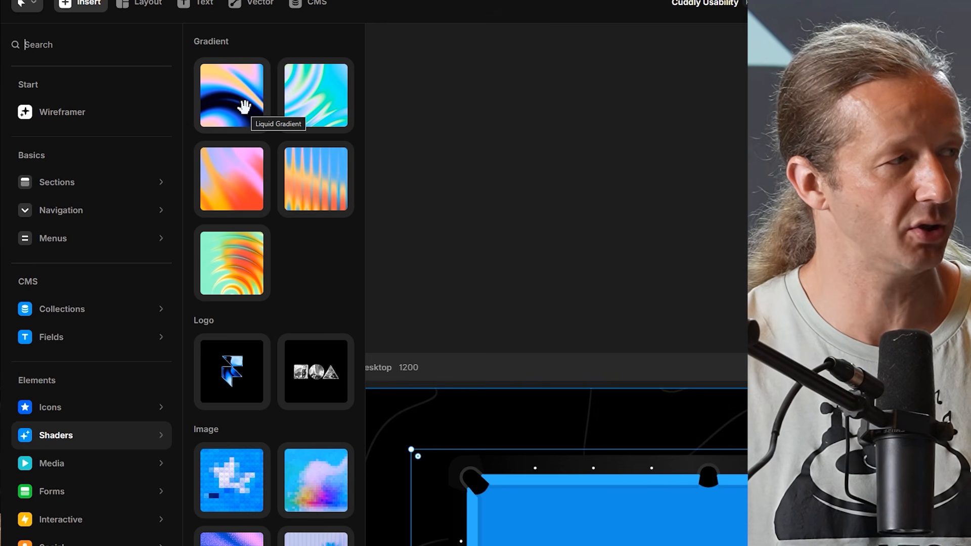
left_click(232, 95)
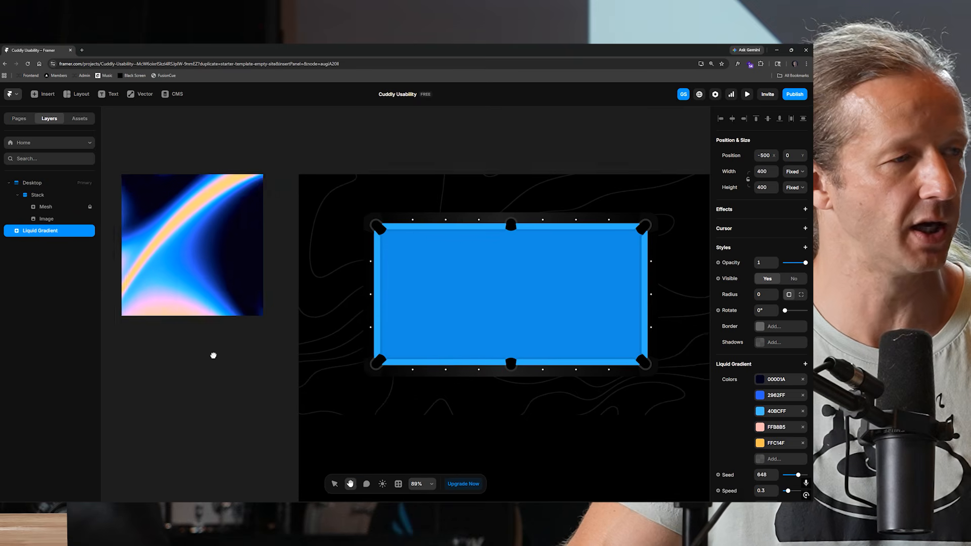
left_click_drag(180, 234, 504, 293)
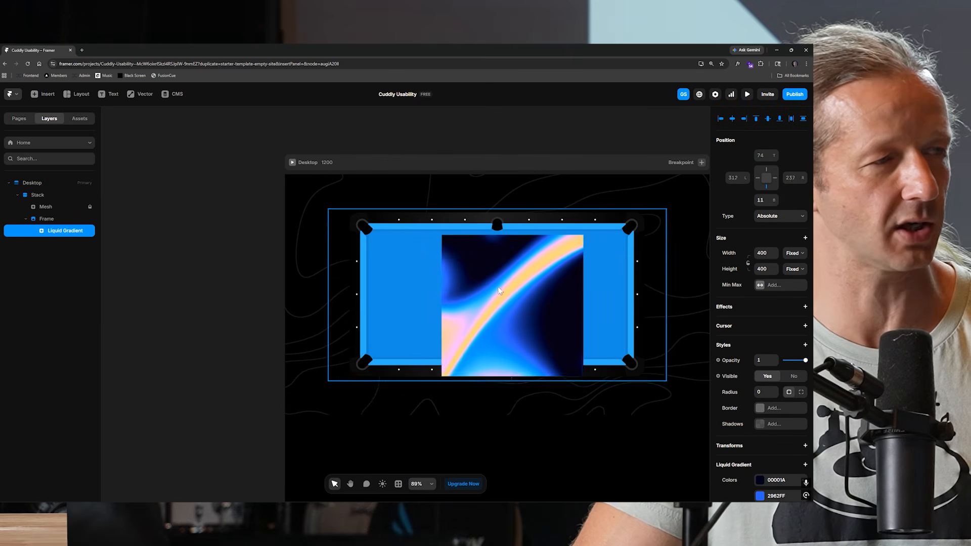
Rename the parent frame as Pool Container and add a stack layout to it.
mouse_move(52, 230)
left_mouse_down()
mouse_move(51, 212)
mouse_move(52, 231)
left_mouse_up()
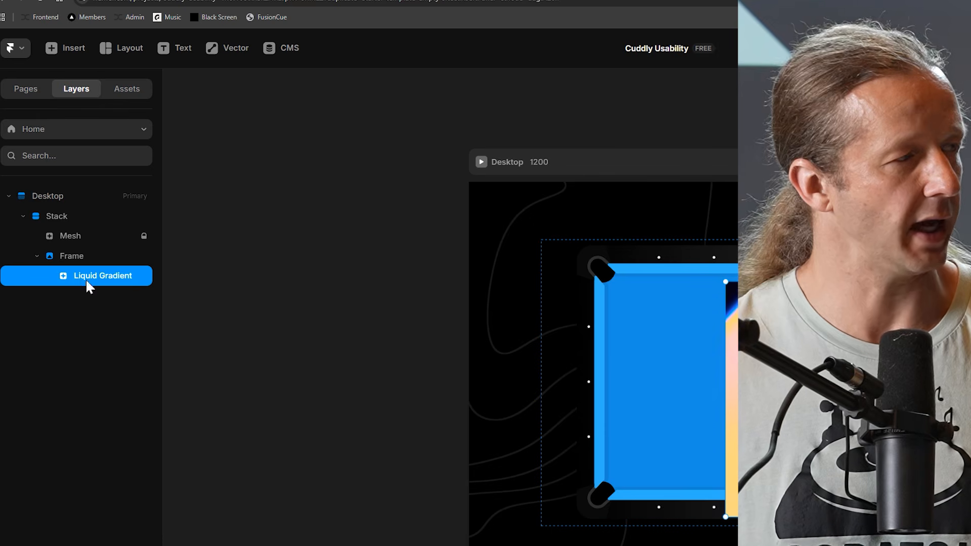
left_click(71, 255)
double_click(74, 256)
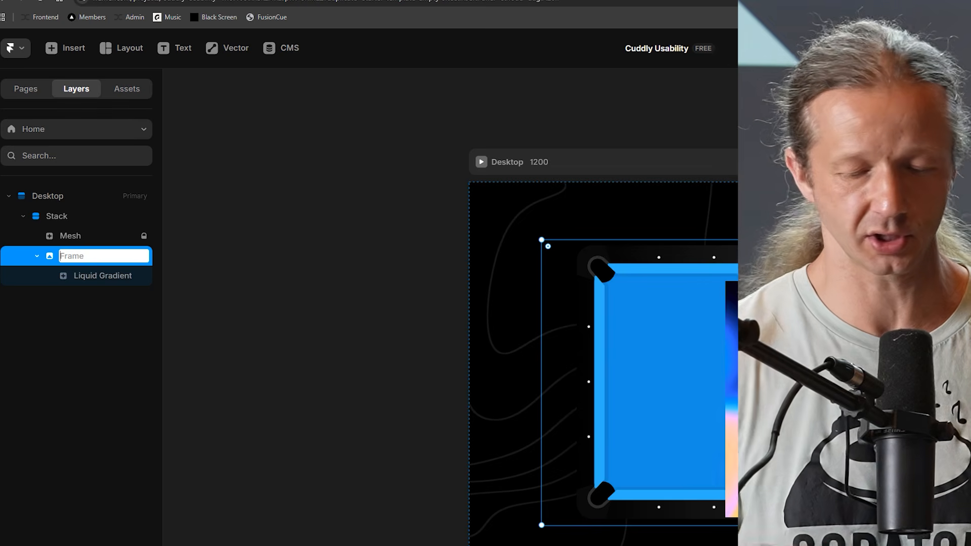
type("Pool")
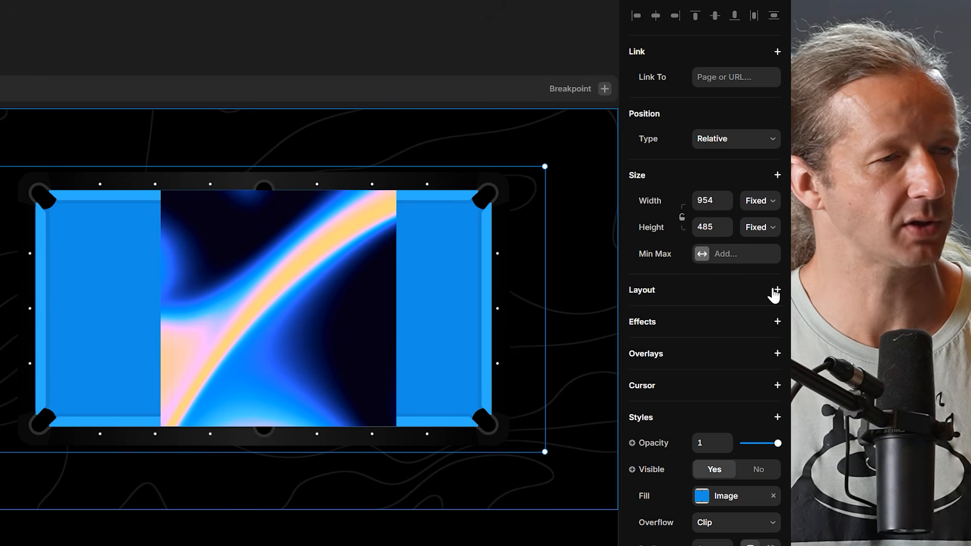
left_click(776, 292)
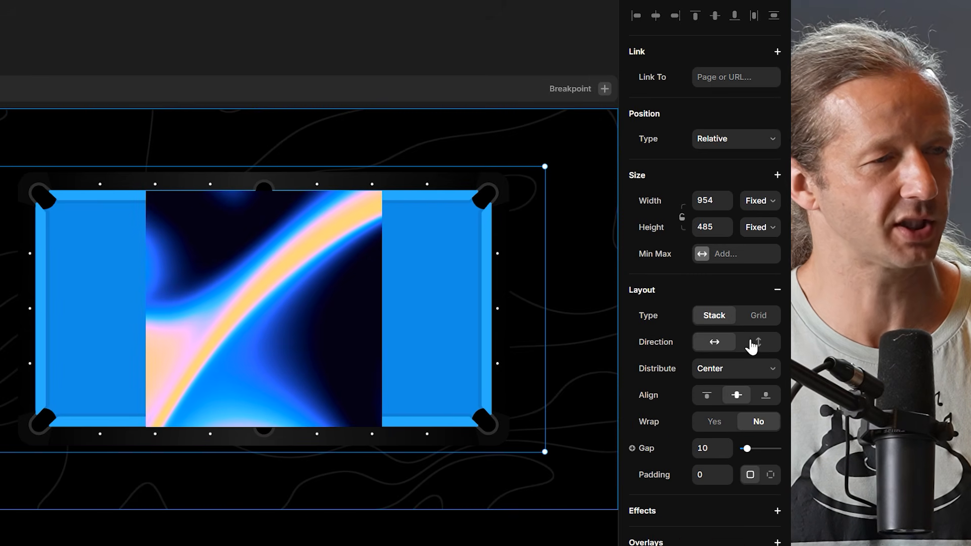
Set the Liquid Gradient's width to Fill, then reduce it to a relative 78%.
left_click(65, 230)
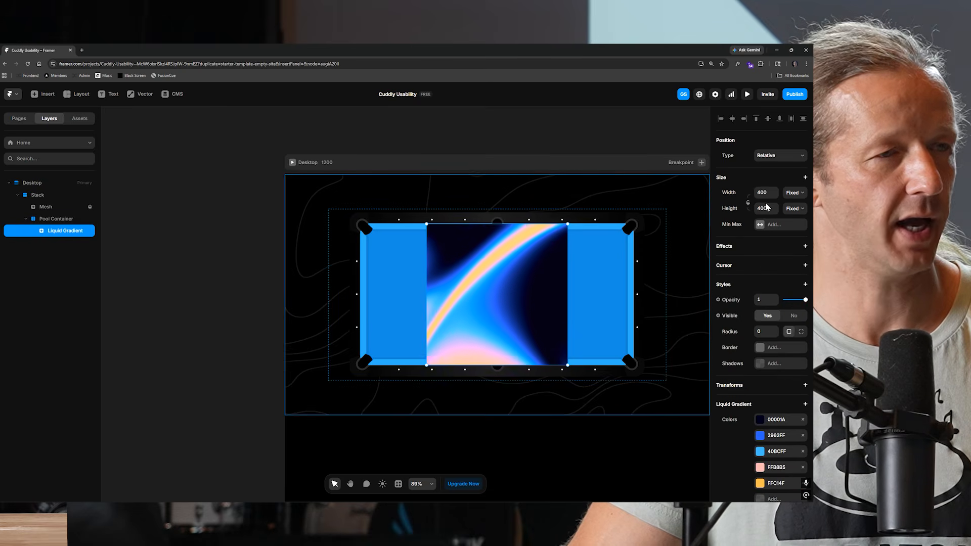
left_click(793, 192)
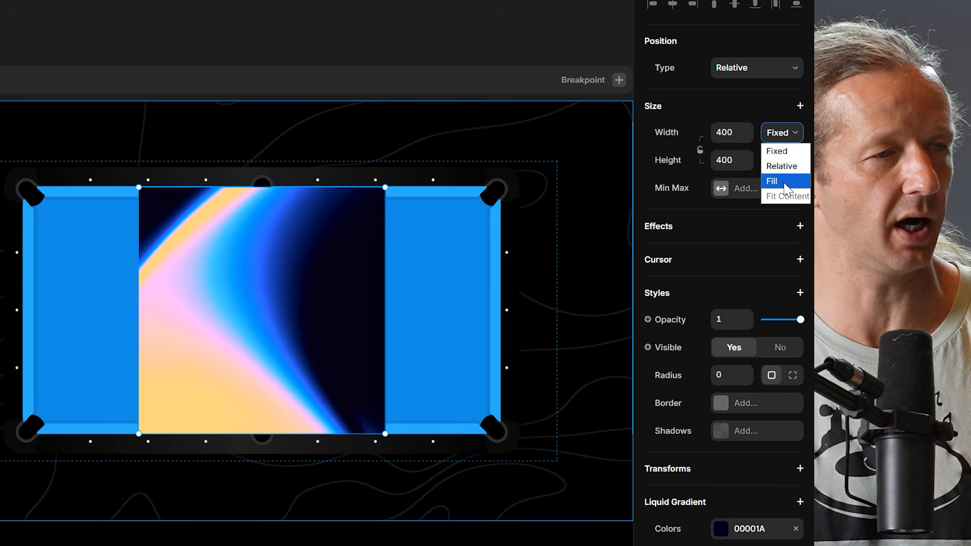
left_click(785, 183)
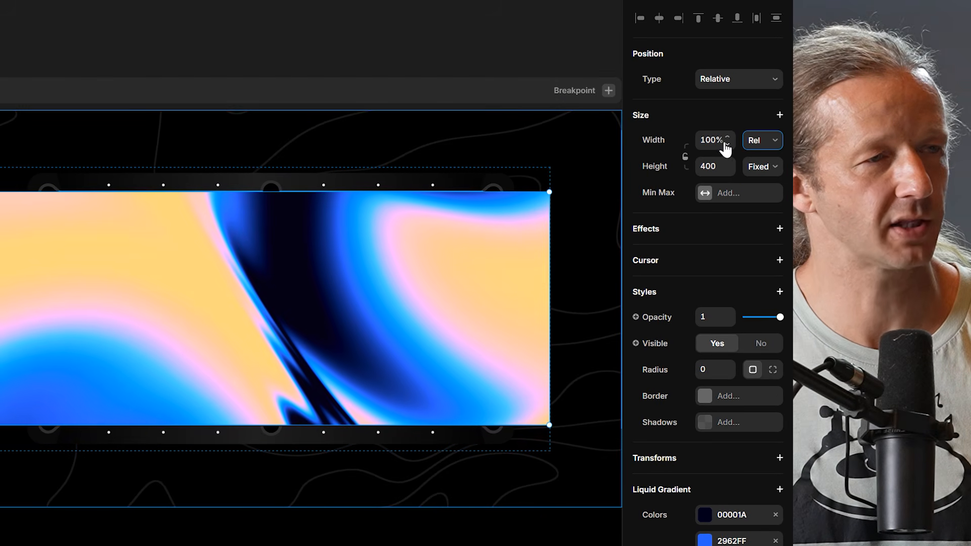
left_click(716, 141)
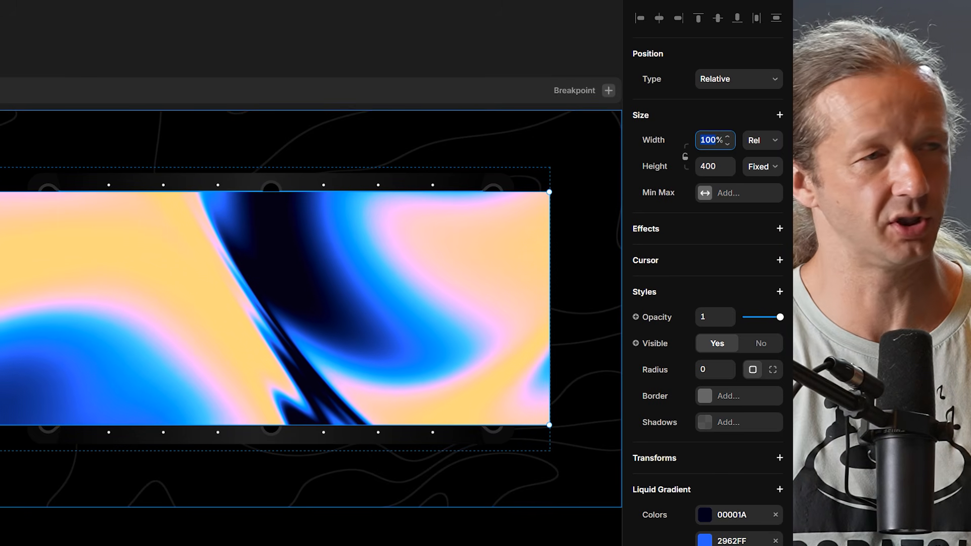
key("Down")
key("Down")
key("Down")
key("Down")
key("Down")
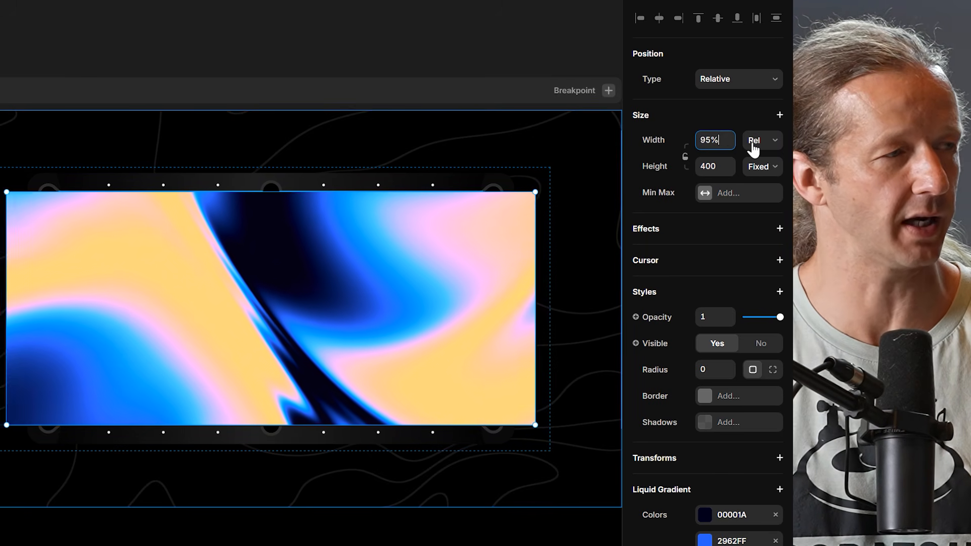
key("Down")
key("Down")
key("Down")
key("Down")
key("Down")
key("Down")
key("Down")
key("Down")
key("Down")
key("Down")
key("Down")
key("Down")
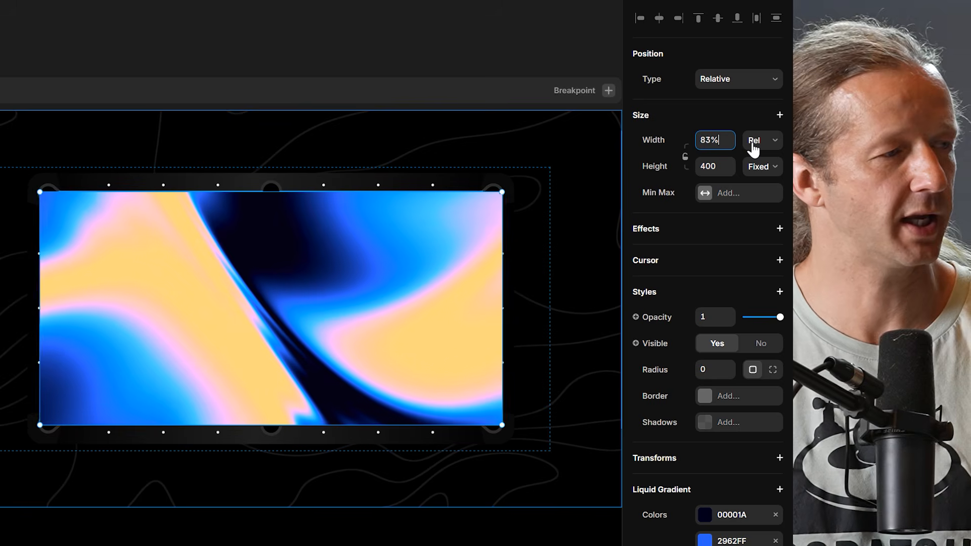
key("Down")
key("Down")
key("Down")
key("Down")
key("Down")
key("Down")
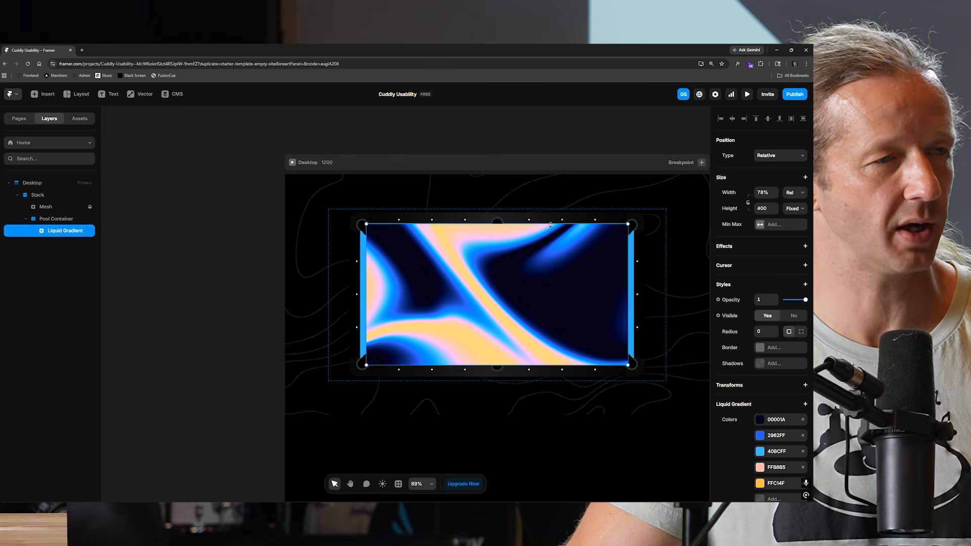
Set the Liquid Gradient's height to a relative 76%.
left_click(763, 209)
type("100")
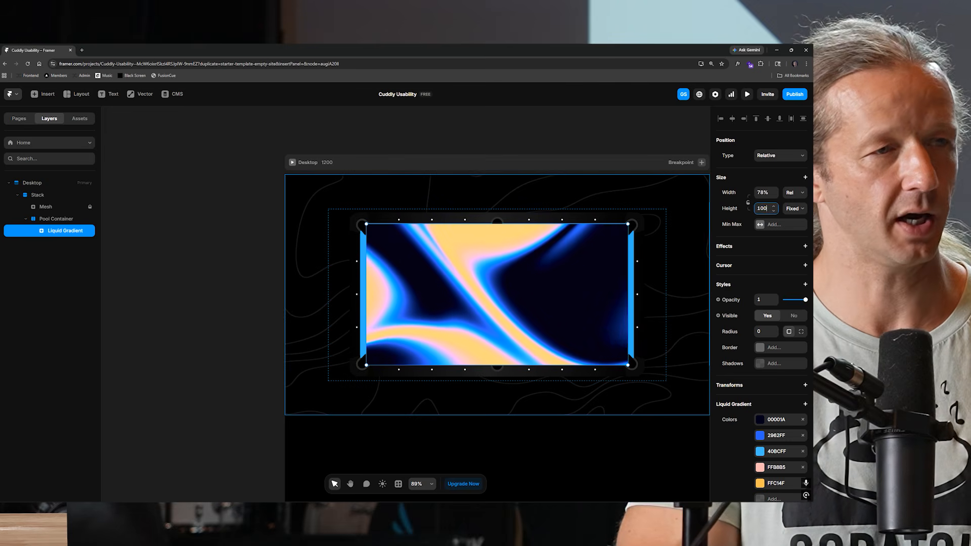
type("%")
key("Down")
key("Down")
key("Down")
key("Down")
key("Down")
key("Down")
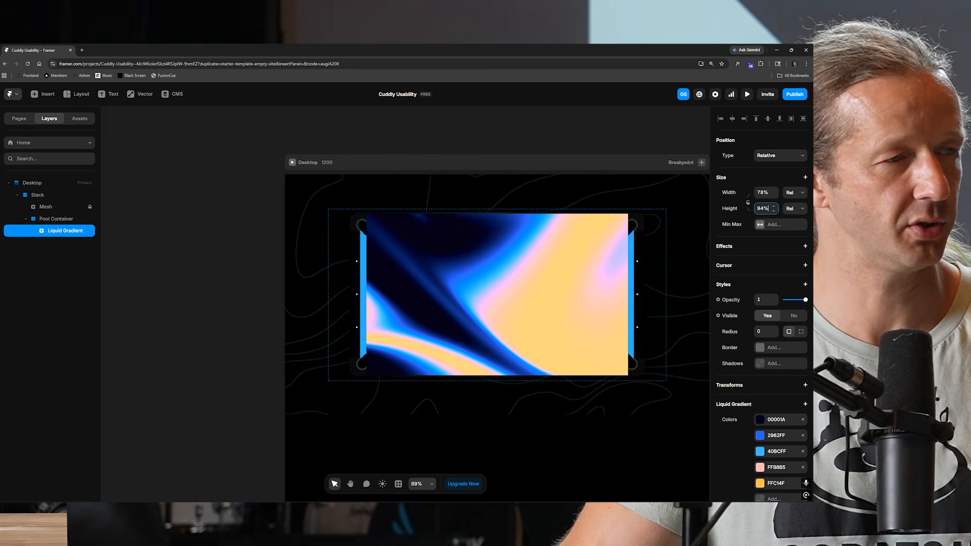
left_click(249, 281)
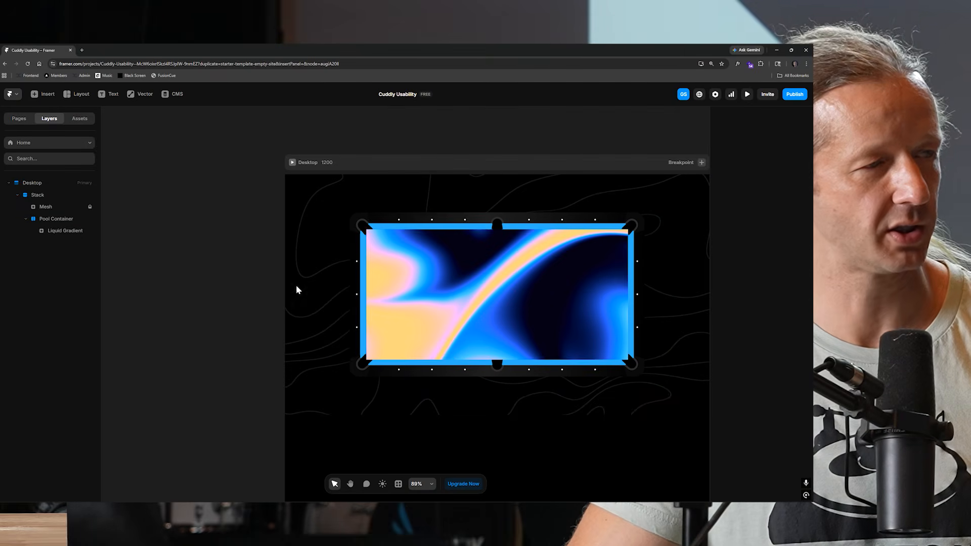
left_click(582, 287)
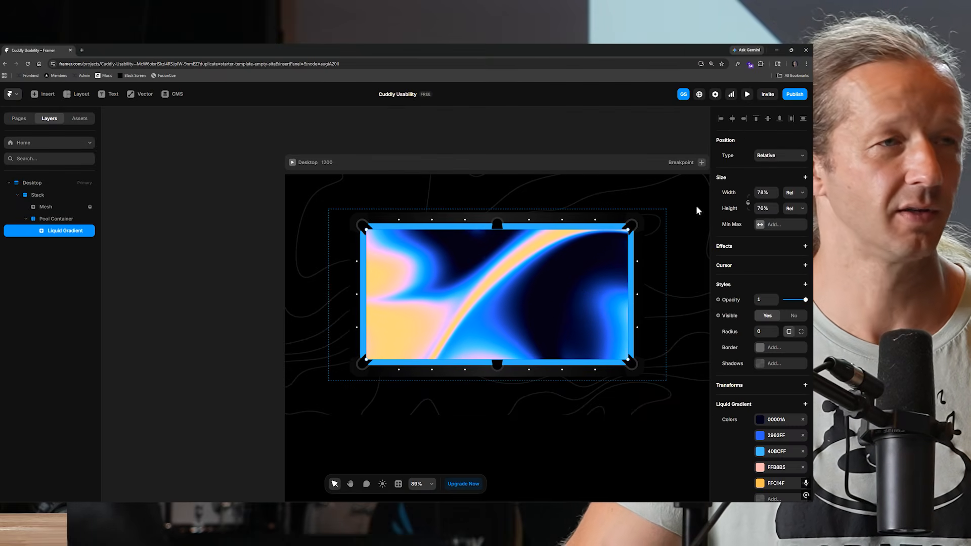
Wrap the Liquid Gradient layer in a new frame.
left_click(747, 94)
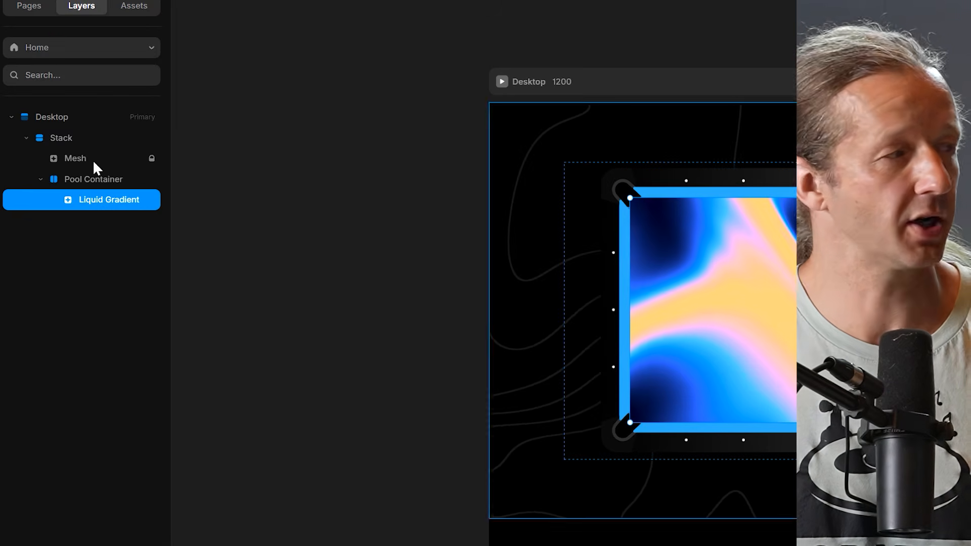
right_click(100, 206)
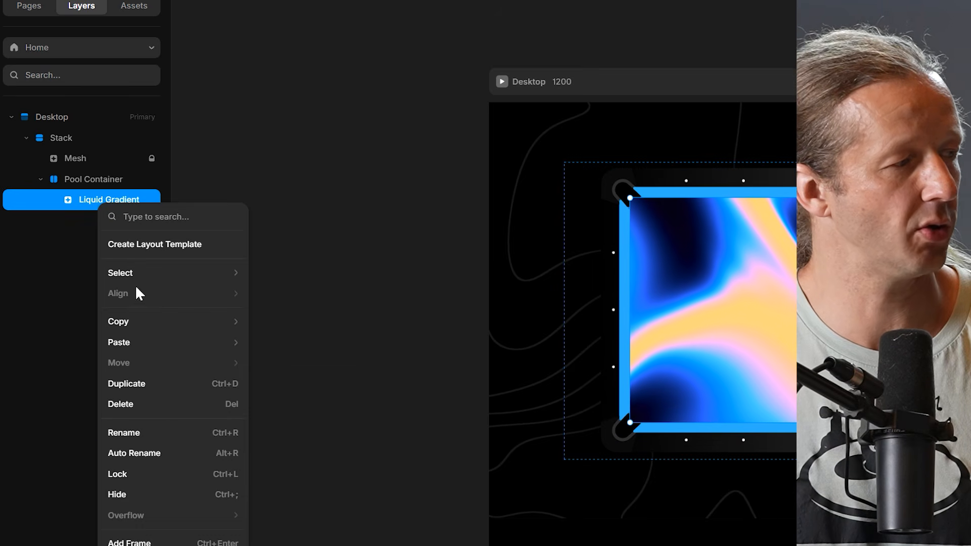
left_click(188, 541)
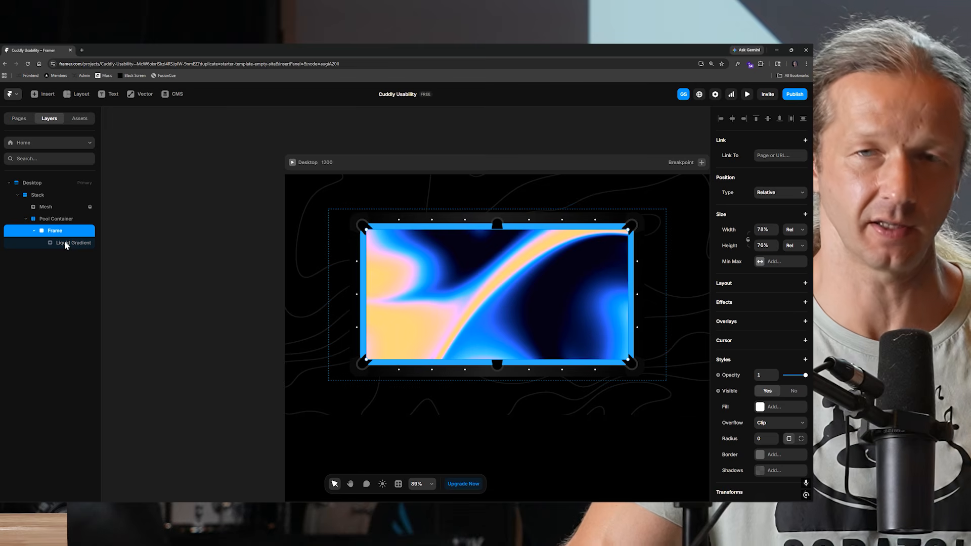
Draw a new frame inside the wrapper frame, place it at 0 from the top and left, and size it to 100%.
left_click(64, 241)
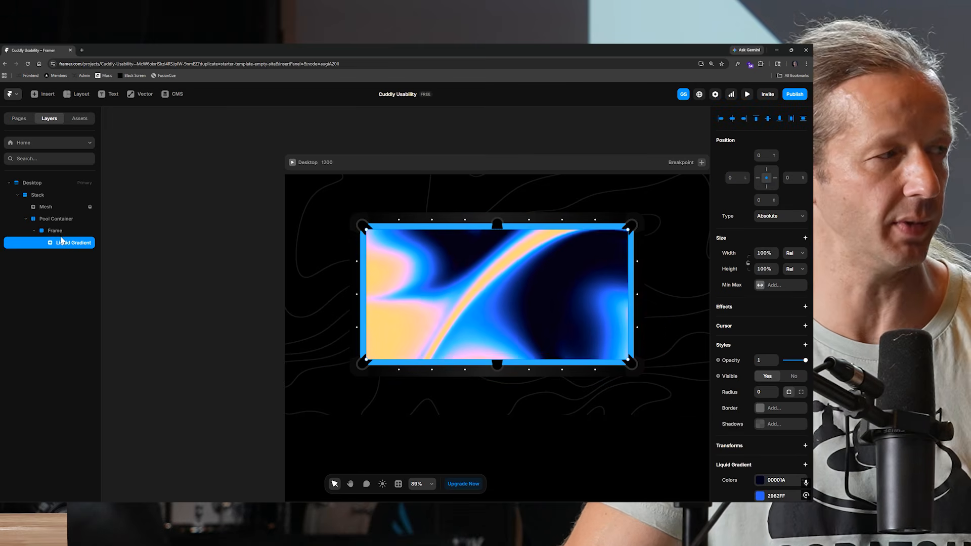
left_click(57, 234)
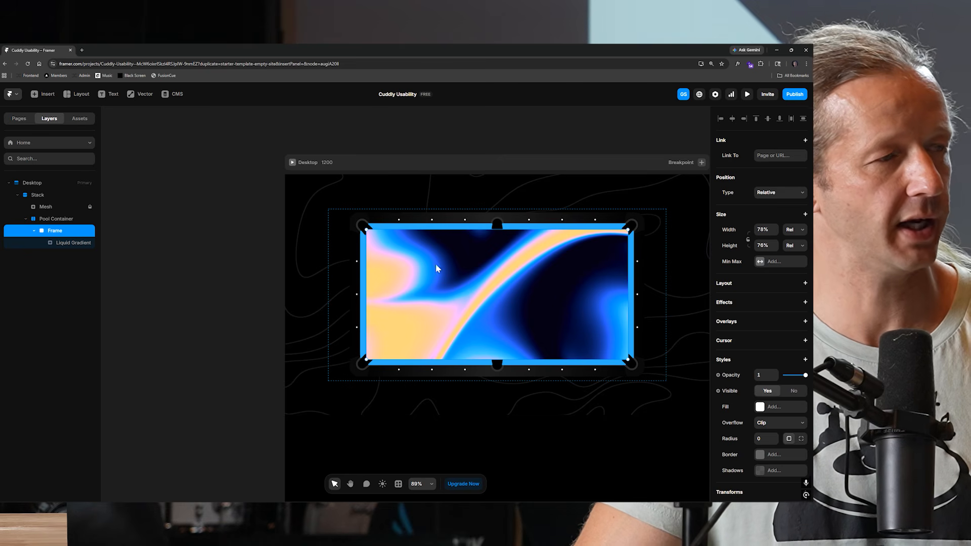
left_click_drag(565, 308, 619, 336)
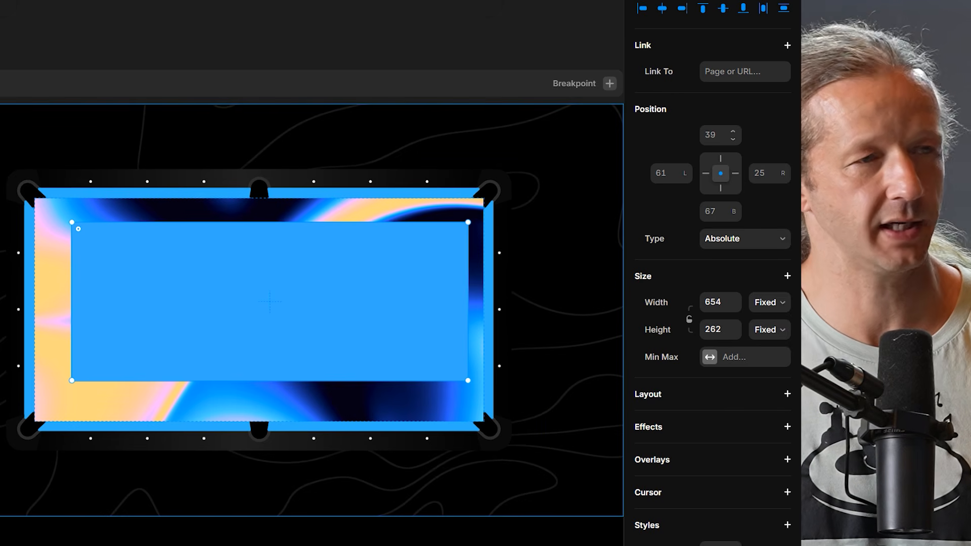
key("Return")
key("Tab")
type("0")
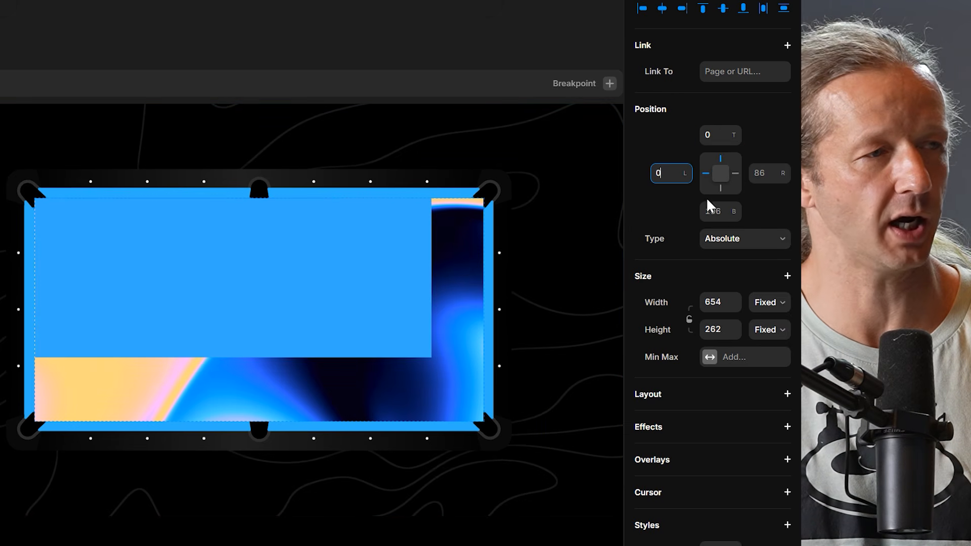
type("19")
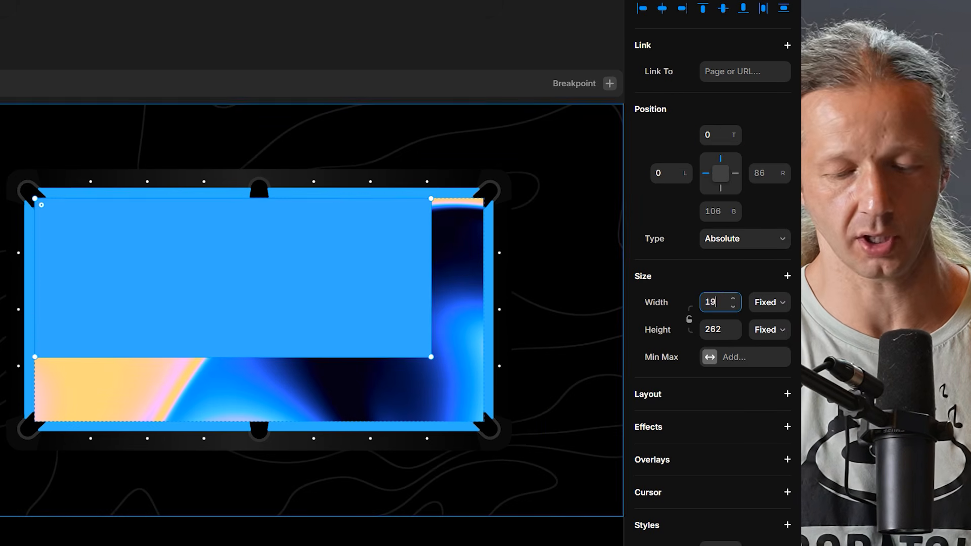
key("Tab")
type("100%")
key("Return")
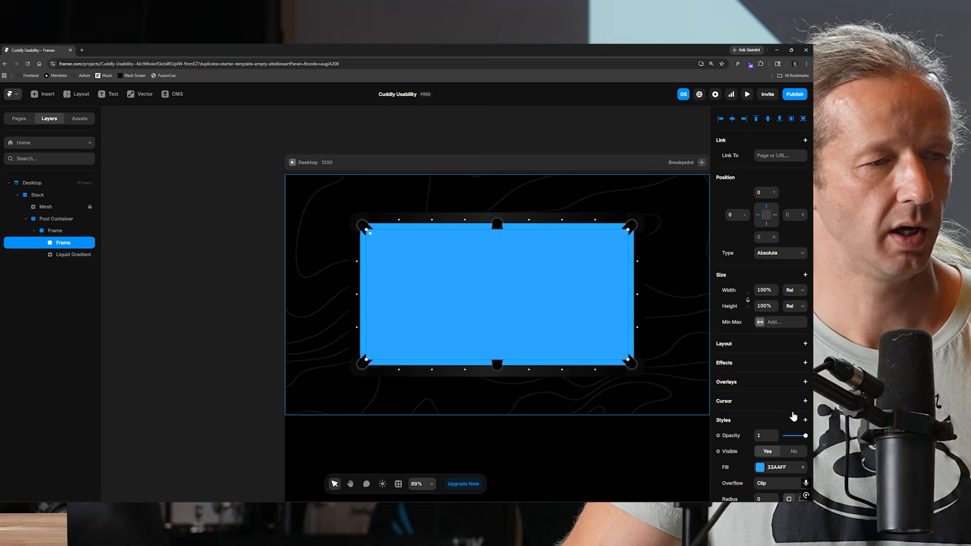
Give the new frame a radial gradient fill, transparent at the centre and 00508A at the edge.
scroll(774, 425, "down", 2)
left_click(760, 404)
left_click(652, 351)
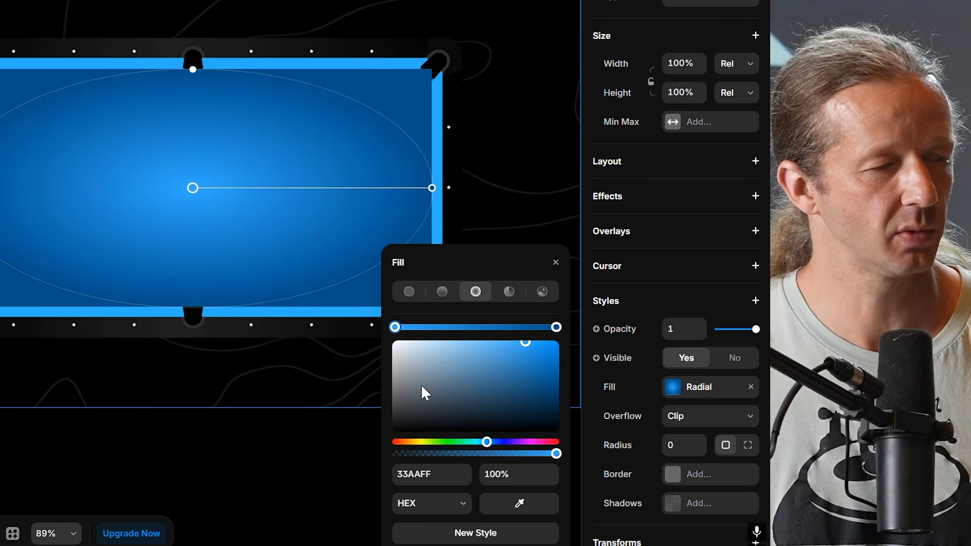
left_click_drag(556, 457, 392, 458)
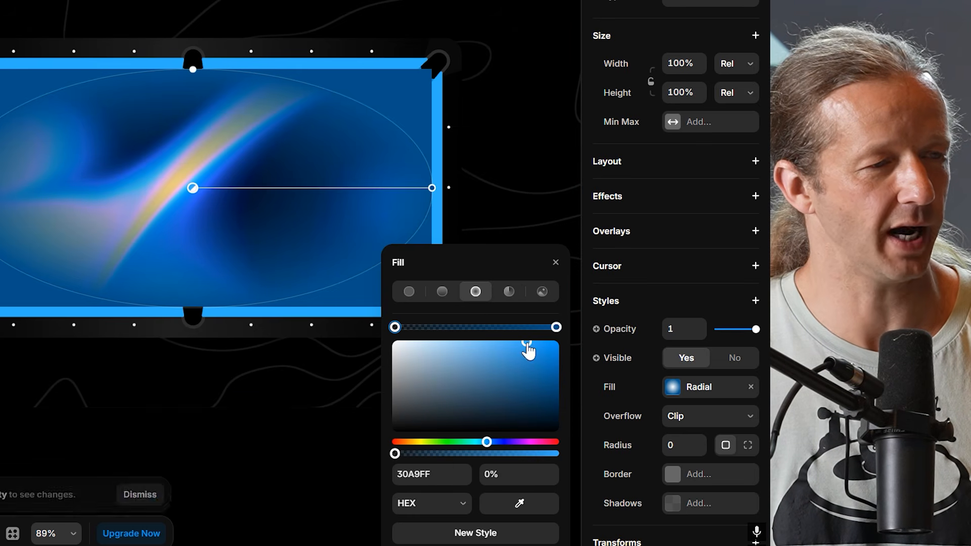
left_click(556, 327)
mouse_move(556, 330)
left_mouse_down()
mouse_move(534, 331)
mouse_move(559, 332)
left_mouse_up()
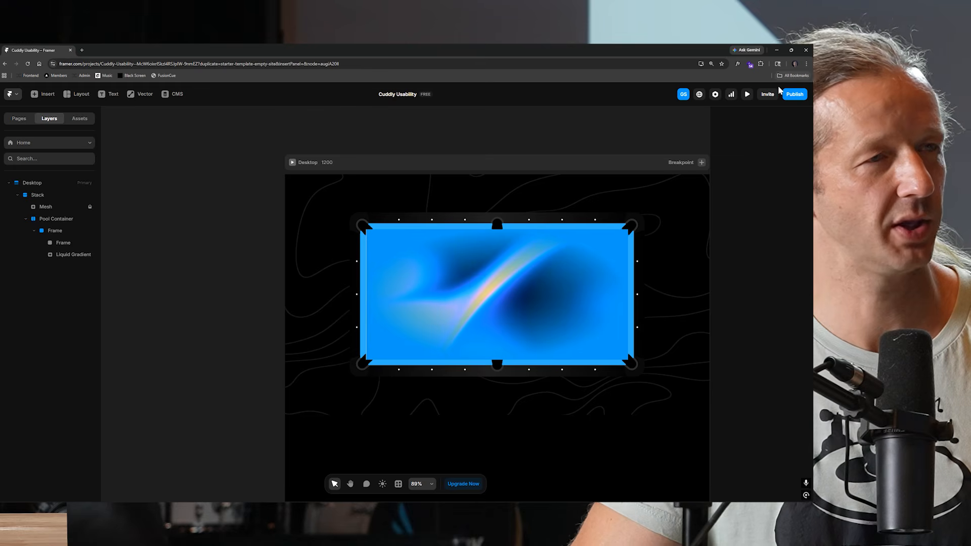
Preview the page and widen the preview viewport to check the pool table.
left_click(747, 94)
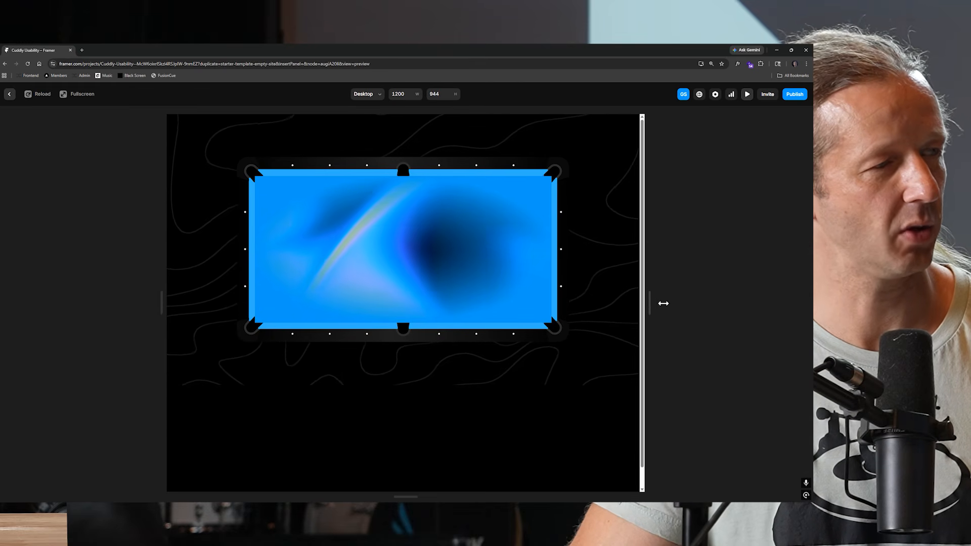
left_click_drag(663, 303, 728, 304)
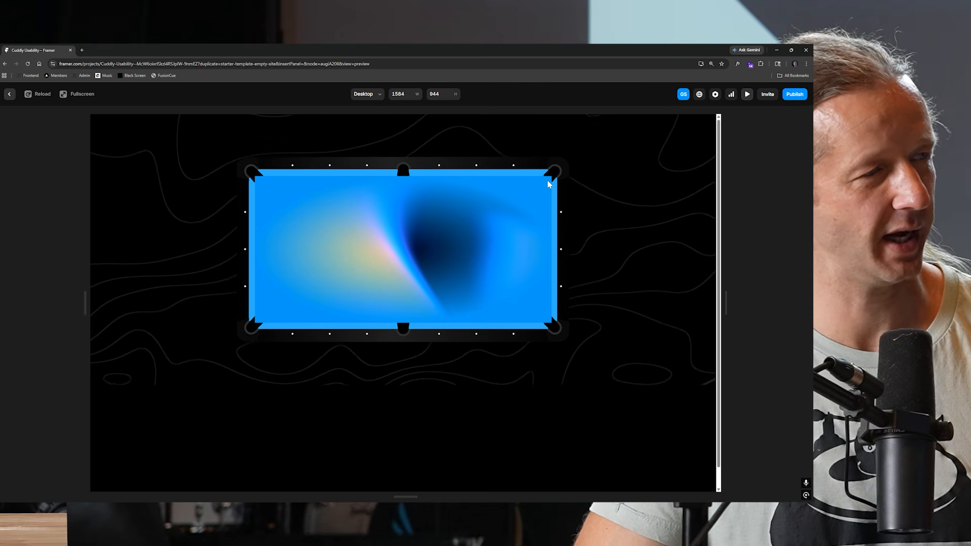
key("Escape")
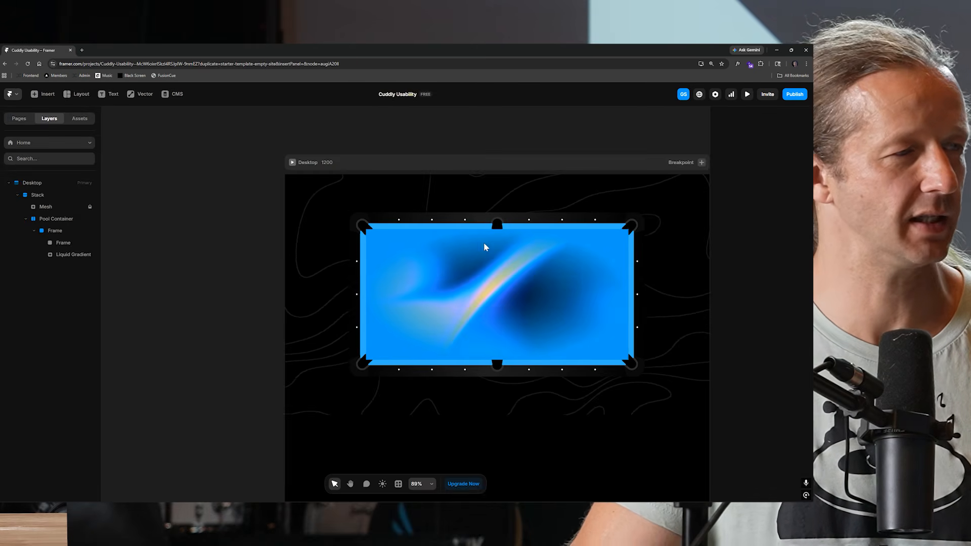
Select the Liquid Gradient layer and add a Blending style to it.
left_click(73, 255)
scroll(794, 361, "down", 2)
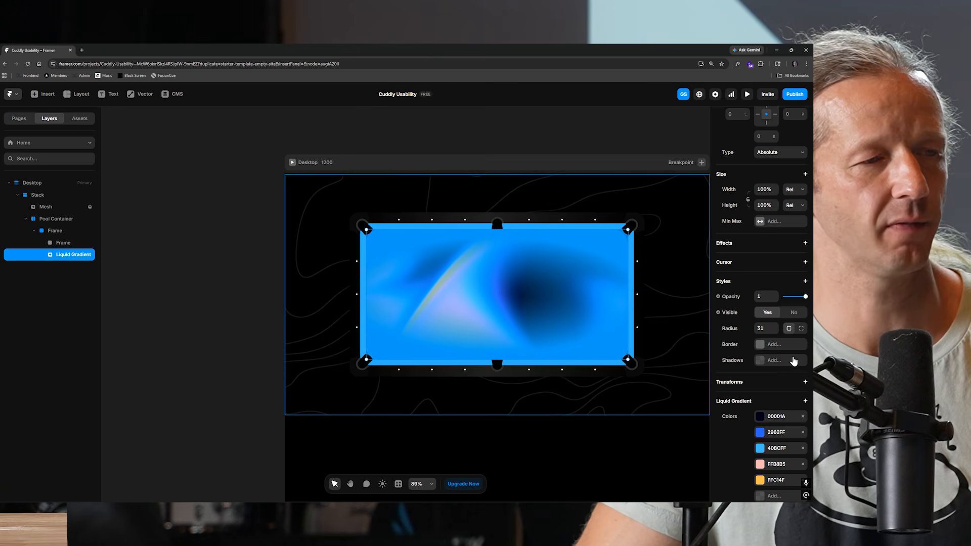
scroll(796, 379, "down", 4)
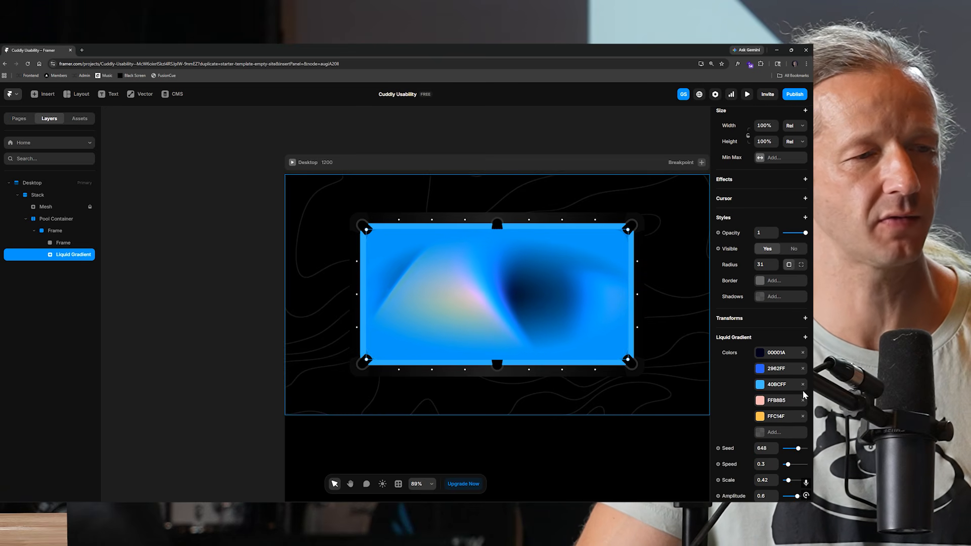
scroll(791, 398, "down", 2)
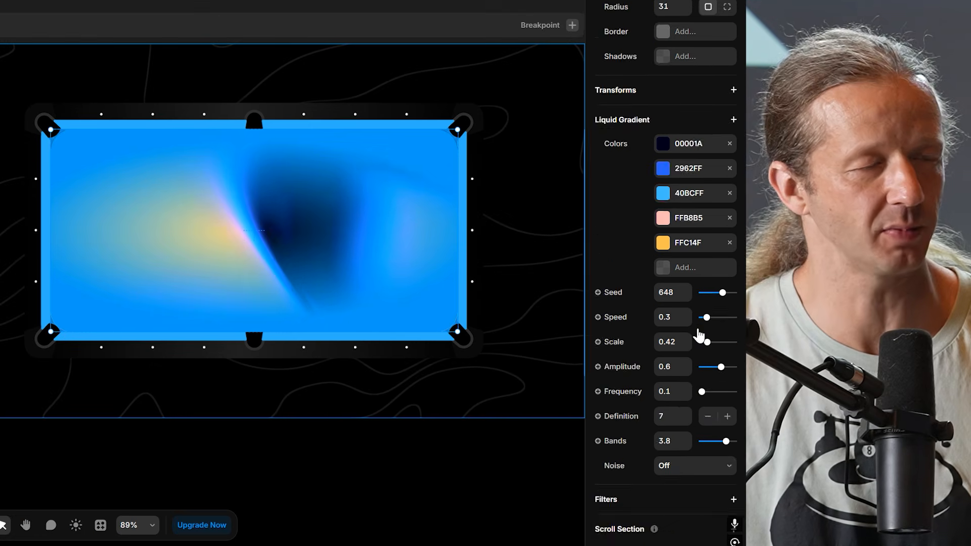
scroll(780, 349, "up", 4)
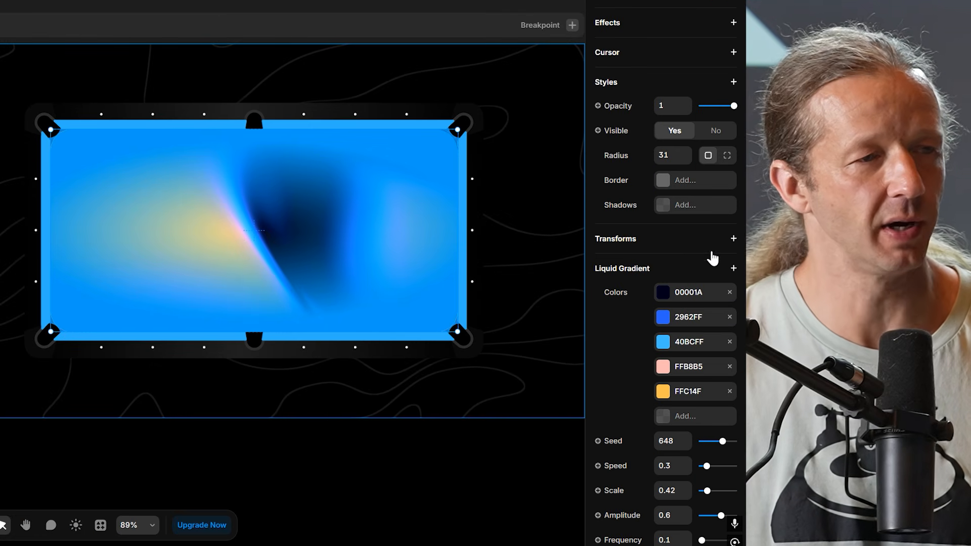
scroll(731, 249, "up", 2)
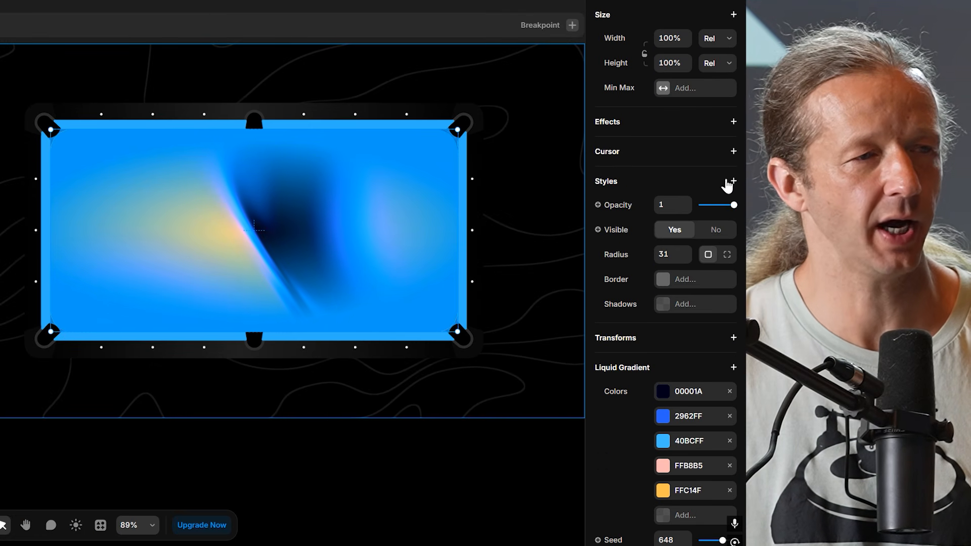
left_click(733, 181)
left_click(623, 219)
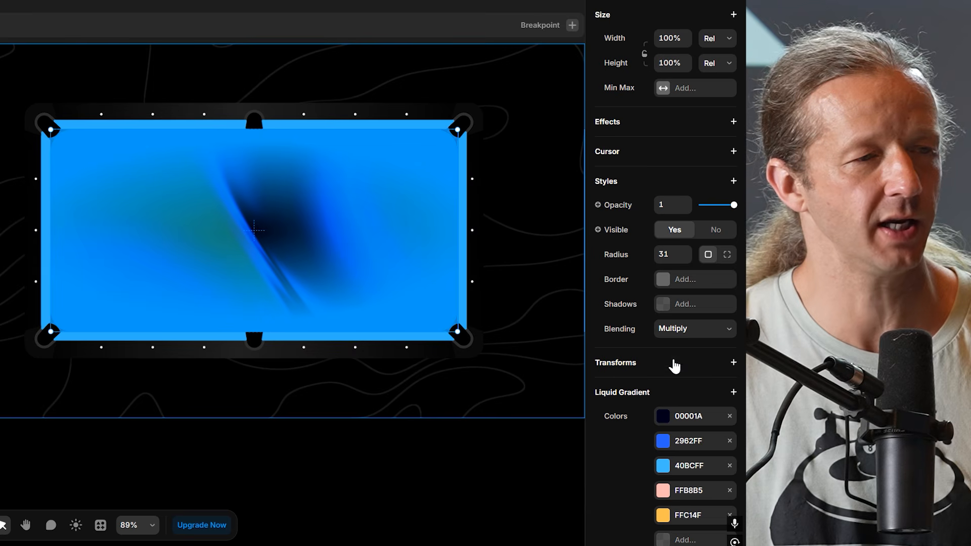
Try Screen, Plus Lighter, Color Dodge and Overlay blending, settling on Screen for the Liquid Gradient.
left_click(701, 336)
left_click(678, 163)
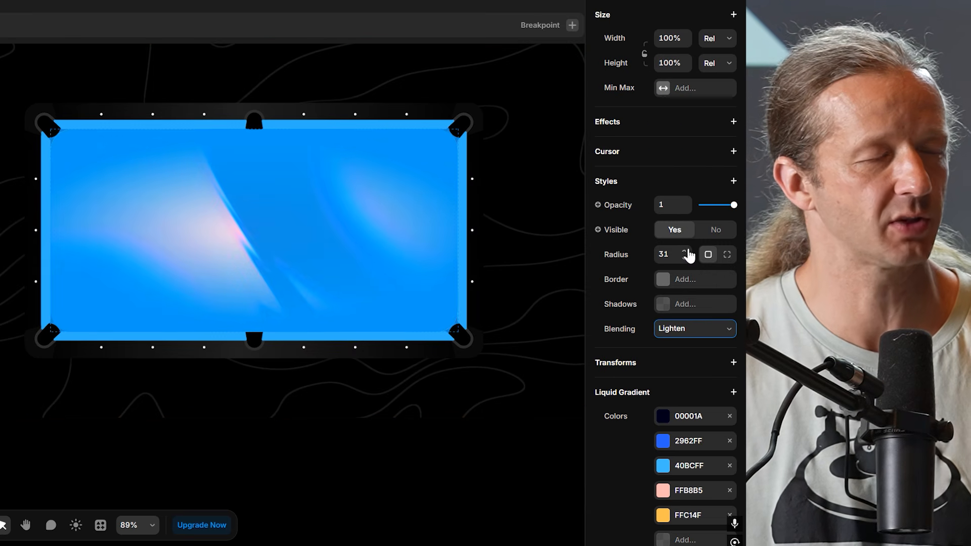
left_click(696, 337)
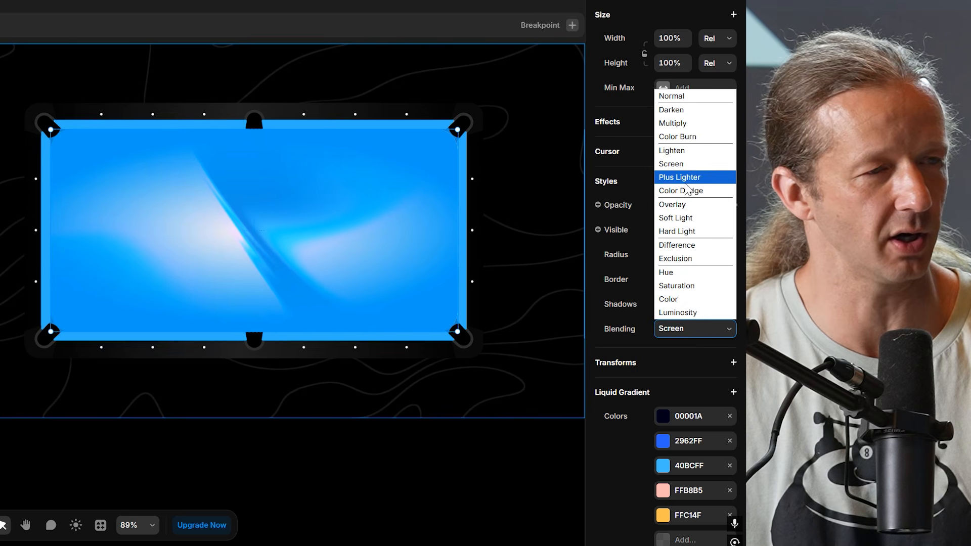
left_click(687, 178)
left_click(685, 340)
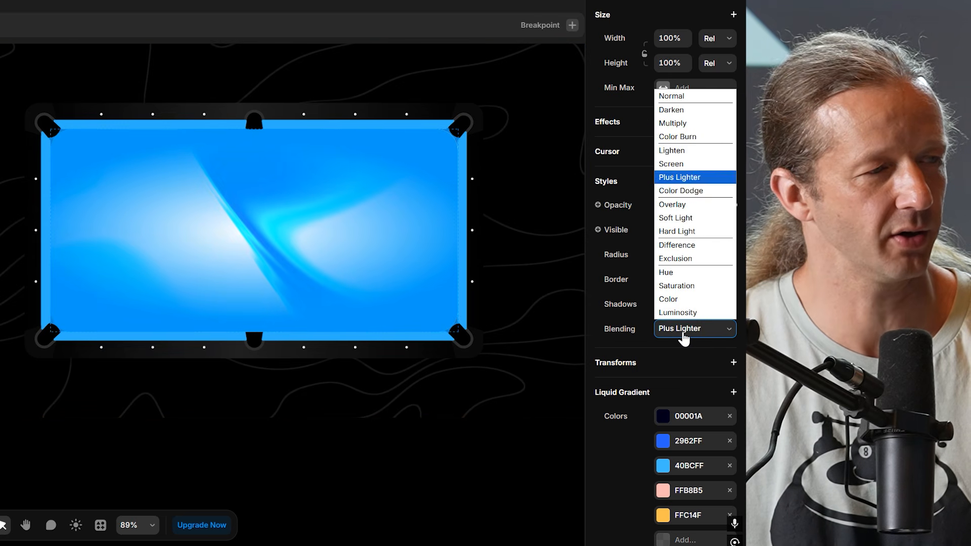
left_click(683, 191)
left_click(693, 327)
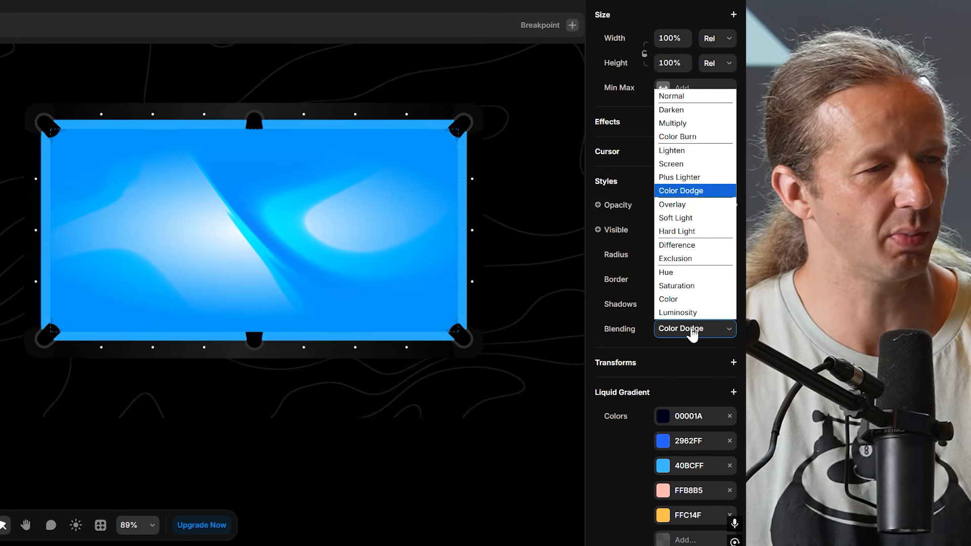
left_click(682, 206)
left_click(695, 331)
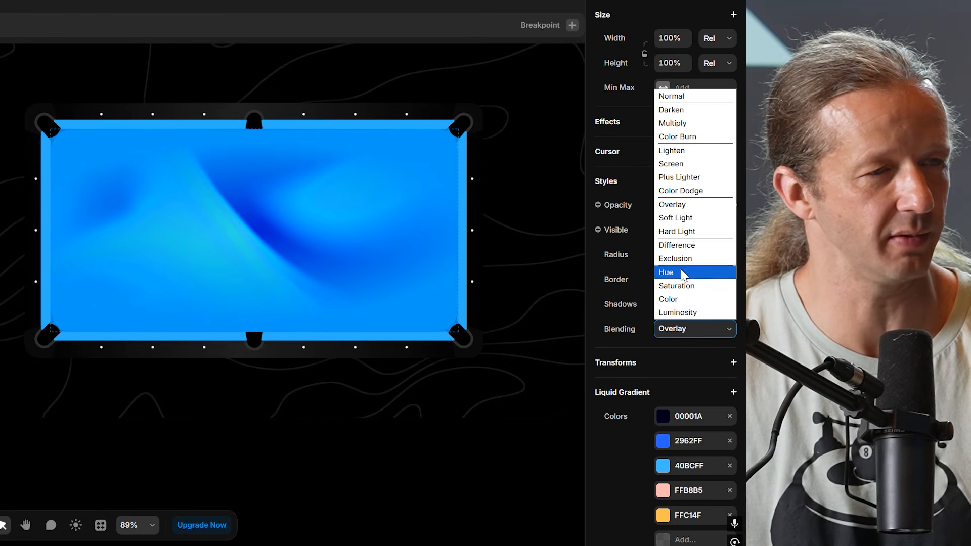
left_click(679, 164)
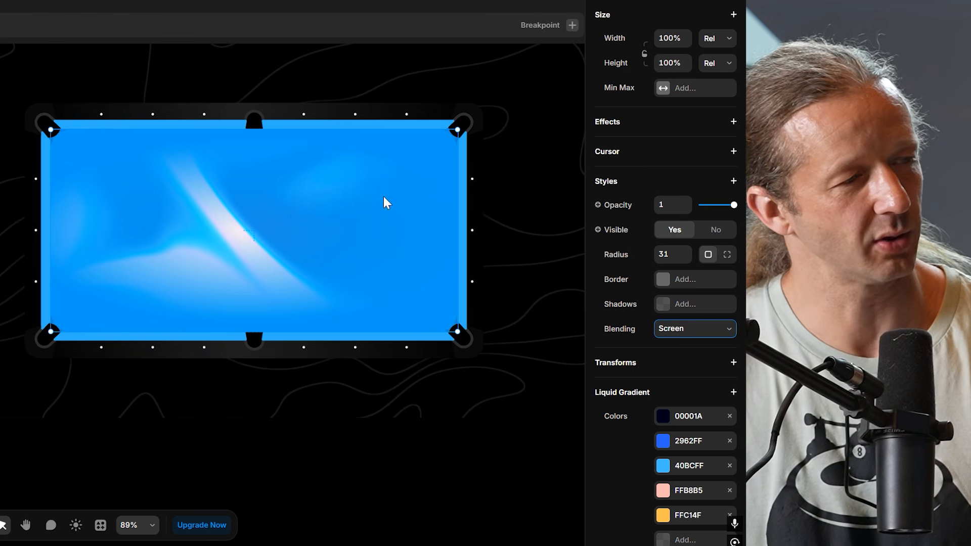
key("Escape")
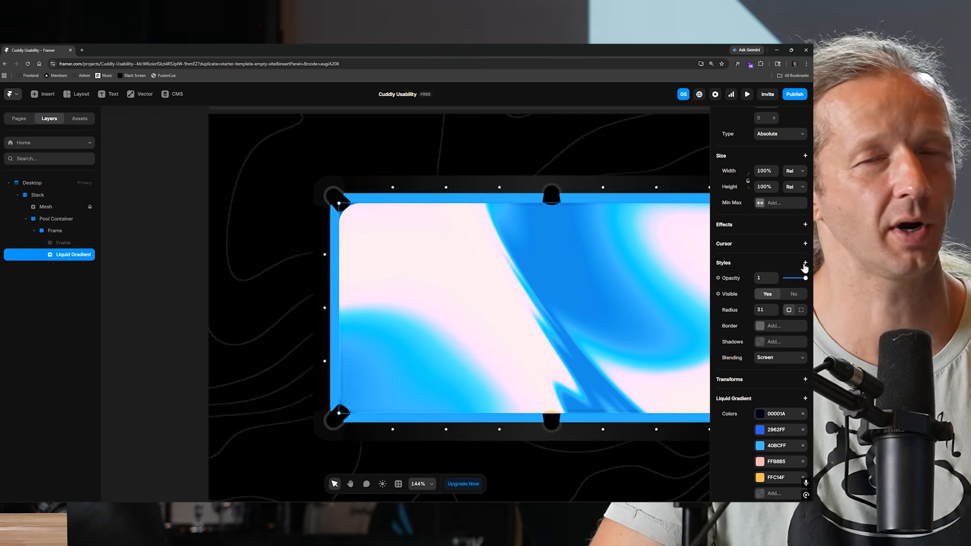
Add a radial mask to the Liquid Gradient and spread its gradient stops to the ends.
left_click(804, 264)
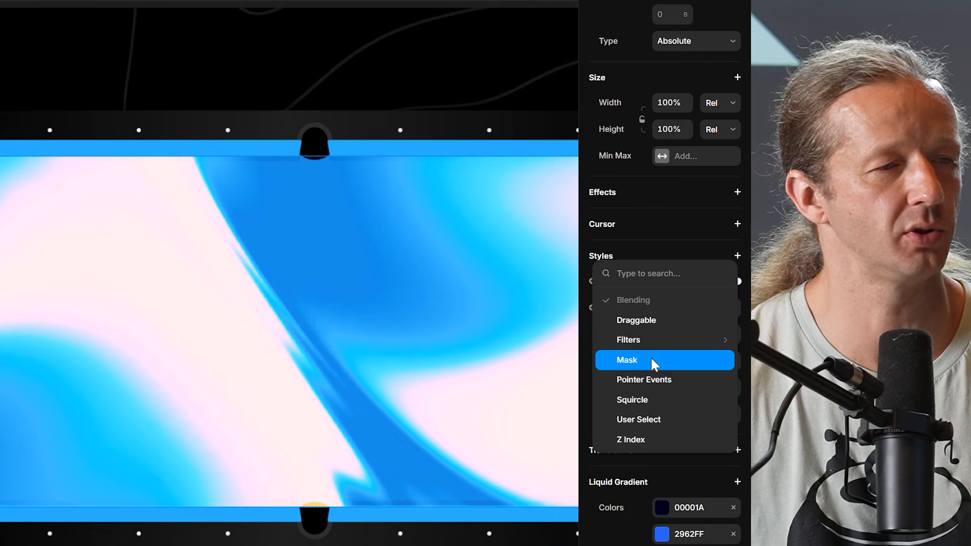
left_click(653, 360)
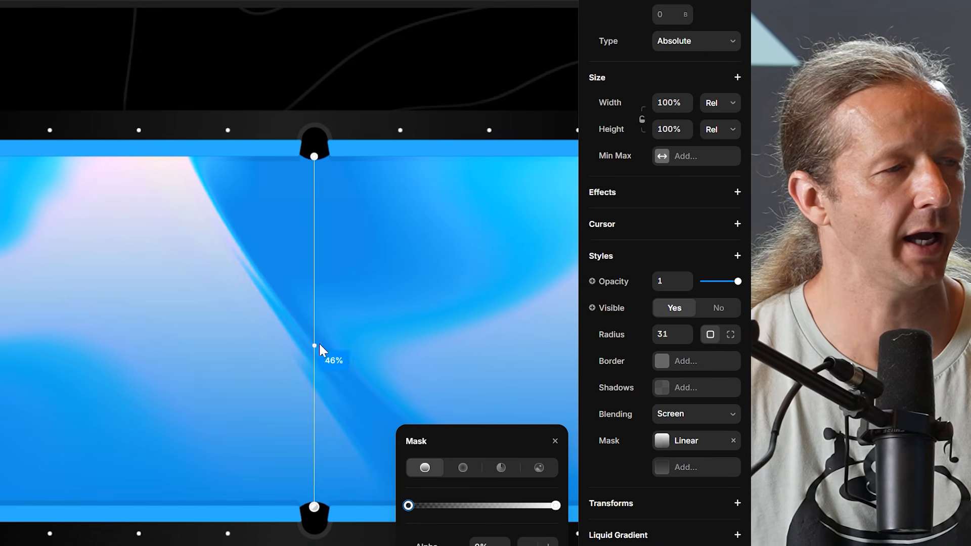
left_click(463, 467)
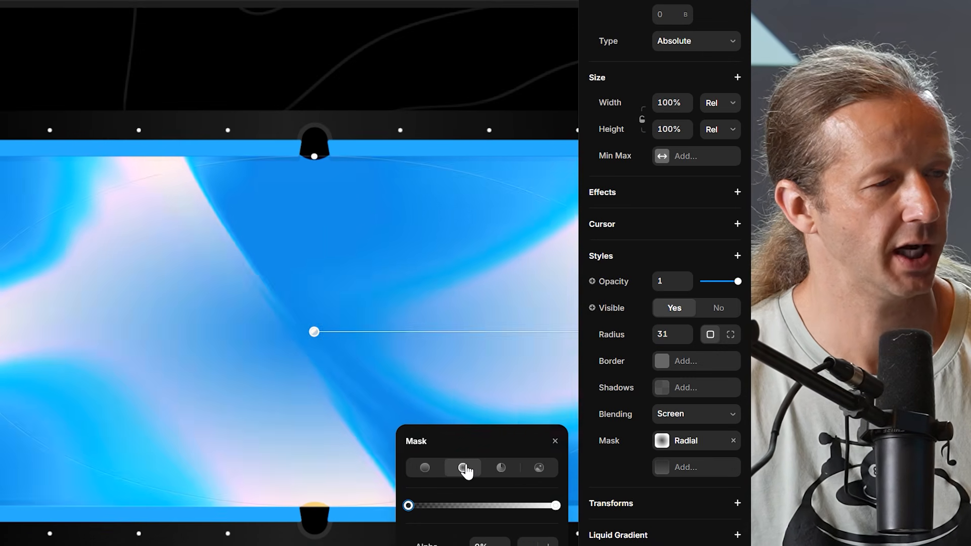
scroll(152, 375, "down", 5)
scroll(354, 374, "up", 4)
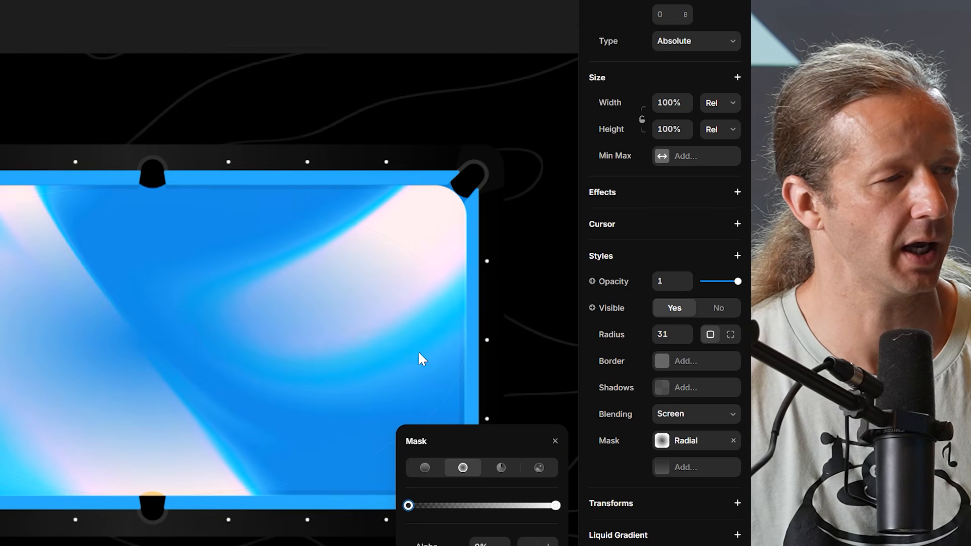
mouse_move(408, 505)
left_mouse_down()
mouse_move(525, 505)
mouse_move(394, 508)
left_mouse_up()
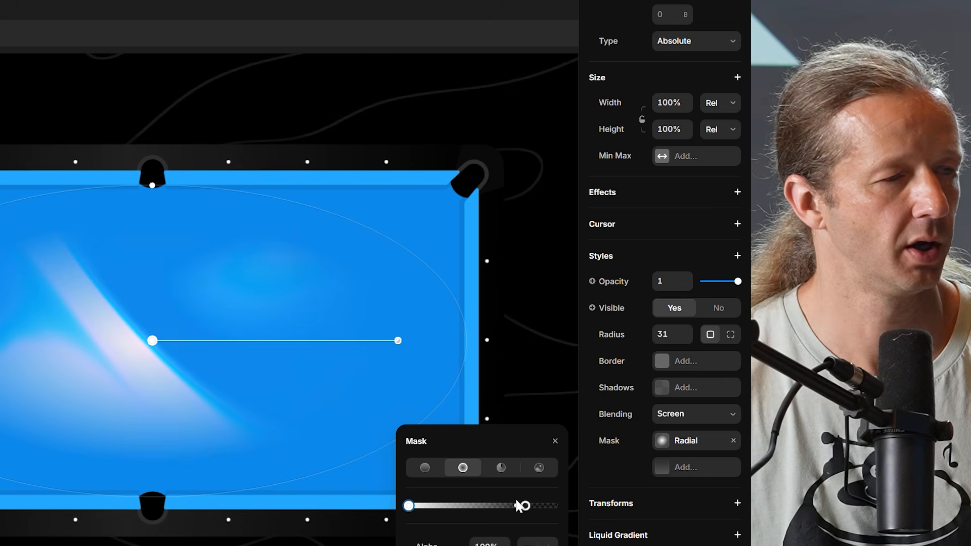
left_click_drag(526, 507, 555, 506)
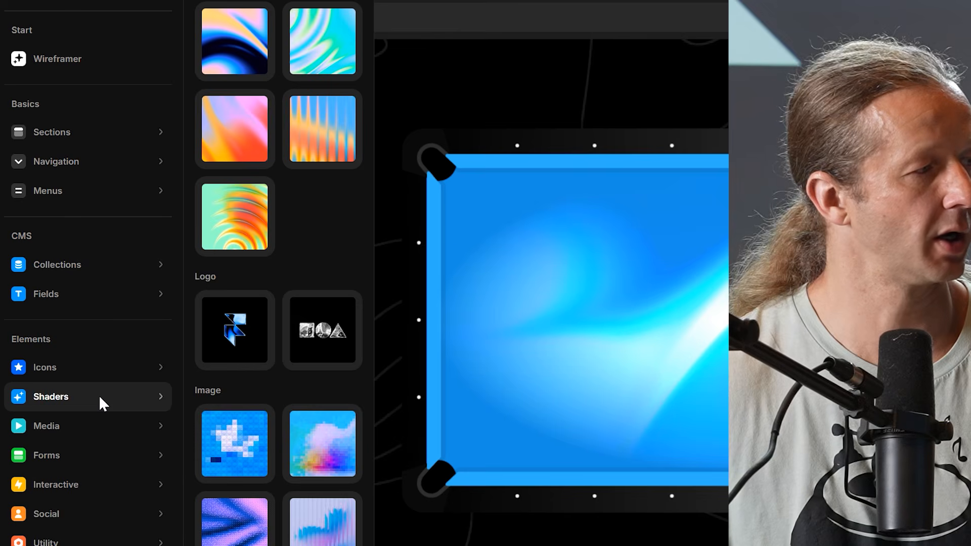
Insert the Logo Glass shader onto the canvas and move it beside the pool table.
mouse_move(64, 402)
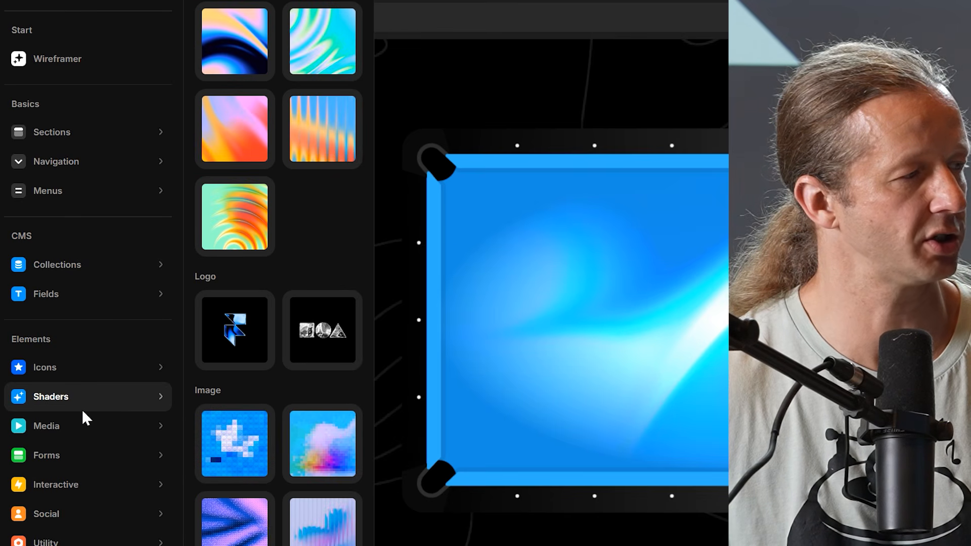
left_click(307, 338)
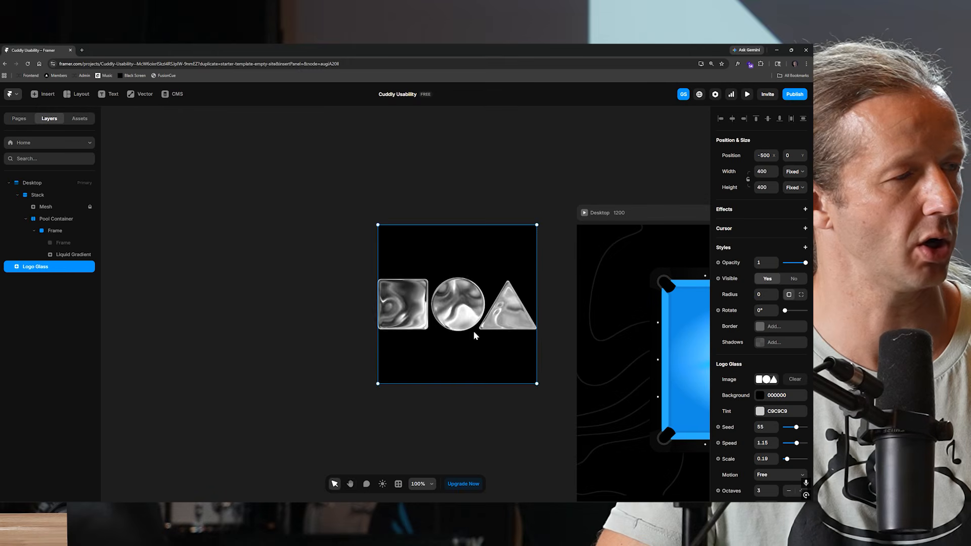
left_click_drag(868, 378, 627, 404)
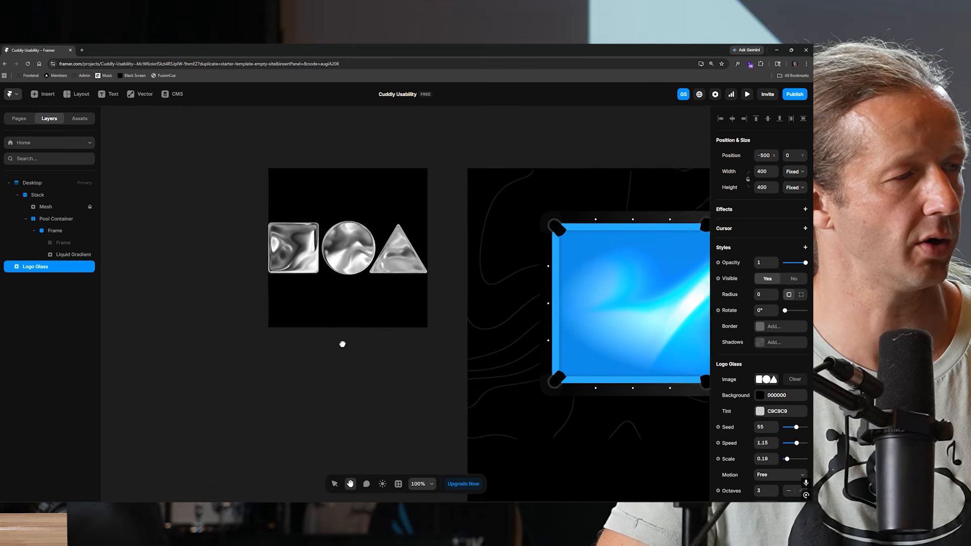
left_click_drag(342, 344, 195, 266)
key("v")
left_click_drag(221, 180, 239, 306)
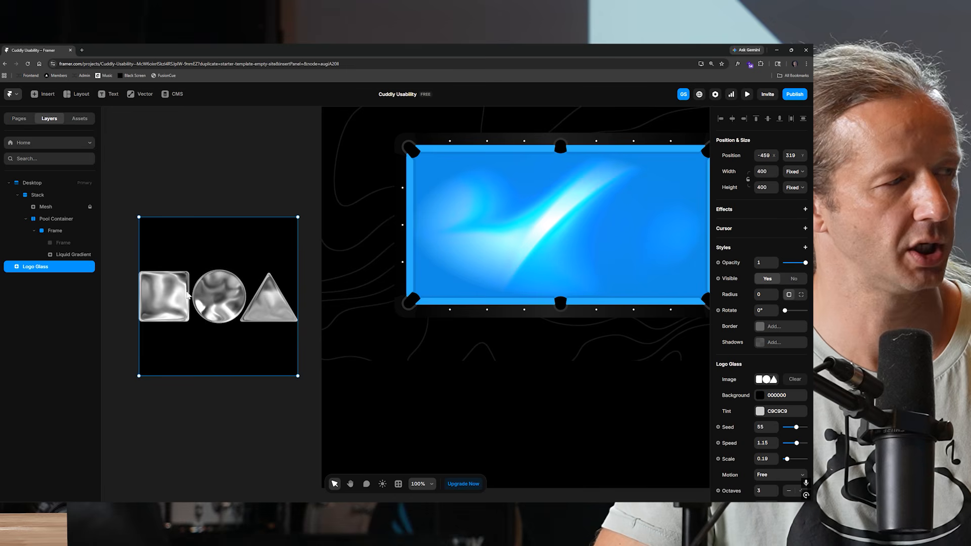
scroll(788, 430, "down", 3)
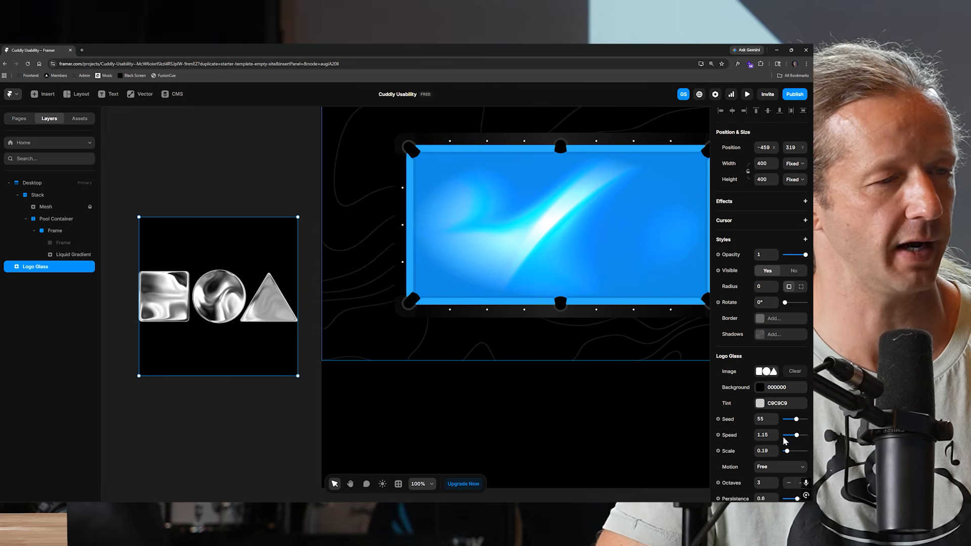
Replace the Logo Glass image with the uploaded logoonly.svg file.
scroll(765, 356, "up", 2)
left_click(767, 316)
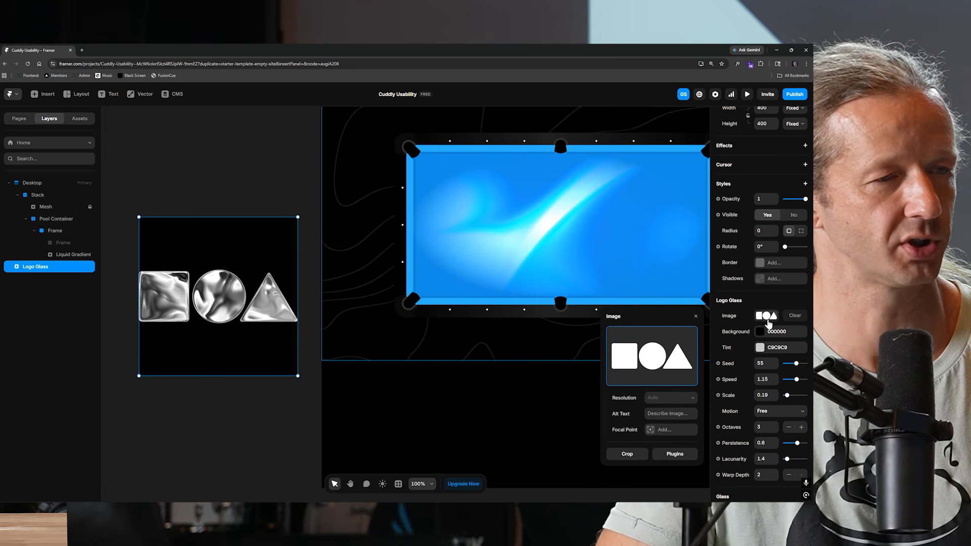
left_click(666, 373)
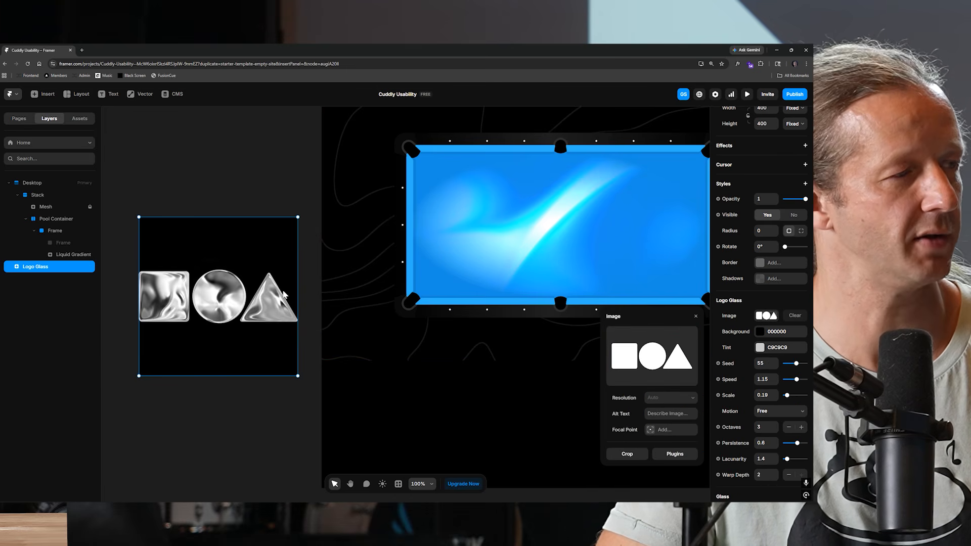
double_click(282, 304)
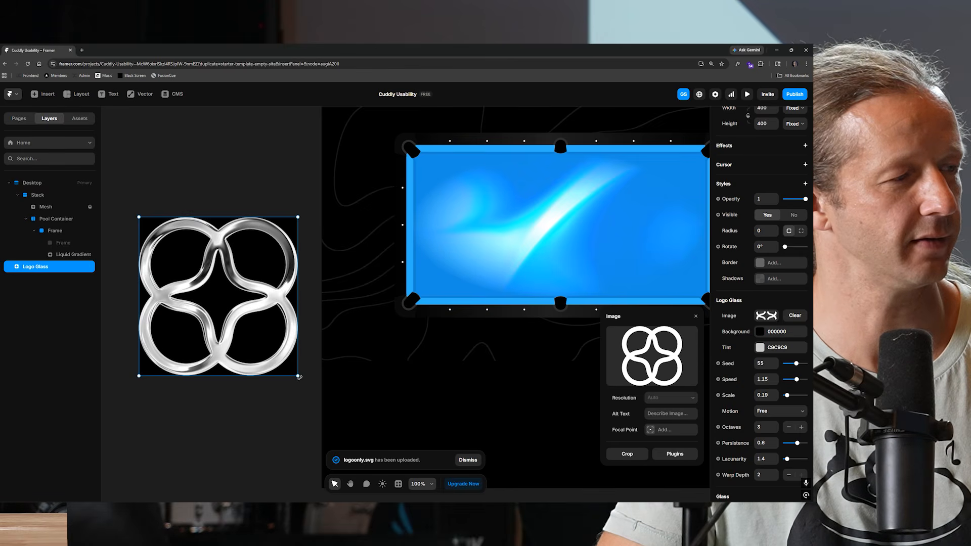
Shrink the Logo Glass to about 194 px square and move it into the Pool Container on the table.
left_click_drag(298, 377, 216, 294)
left_click_drag(168, 273, 558, 241)
scroll(558, 242, "right", 5)
left_click_drag(68, 243, 71, 231)
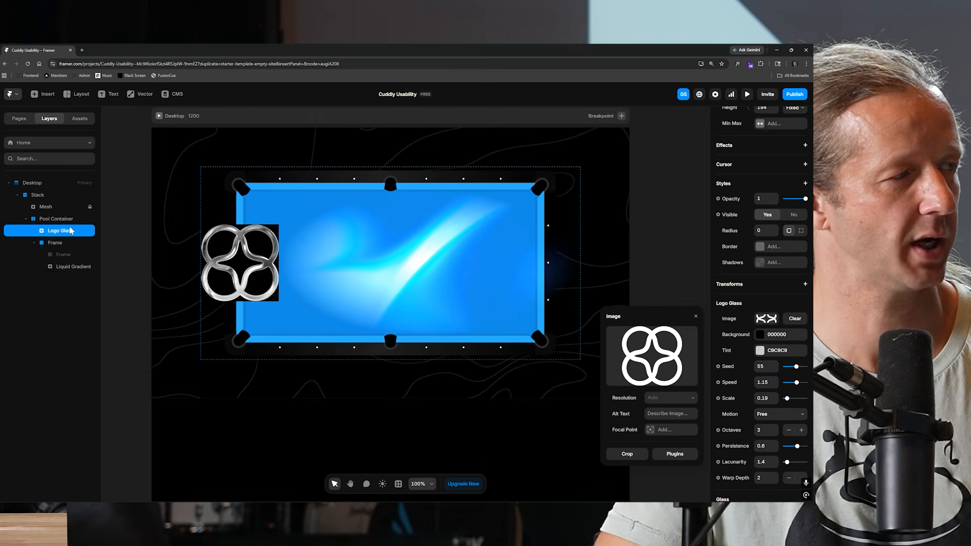
Change the Logo Glass layer's position type.
scroll(770, 232, "up", 2)
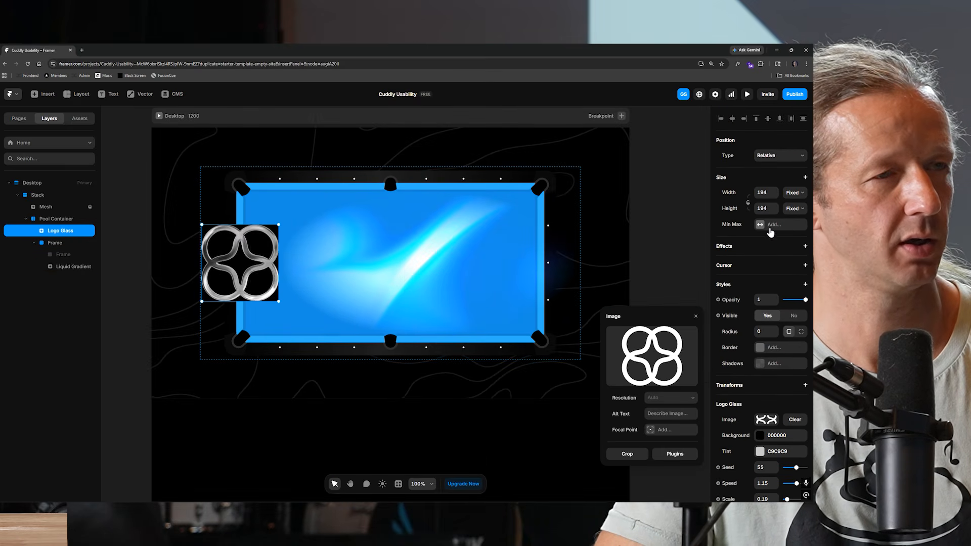
left_click(772, 157)
left_click(766, 167)
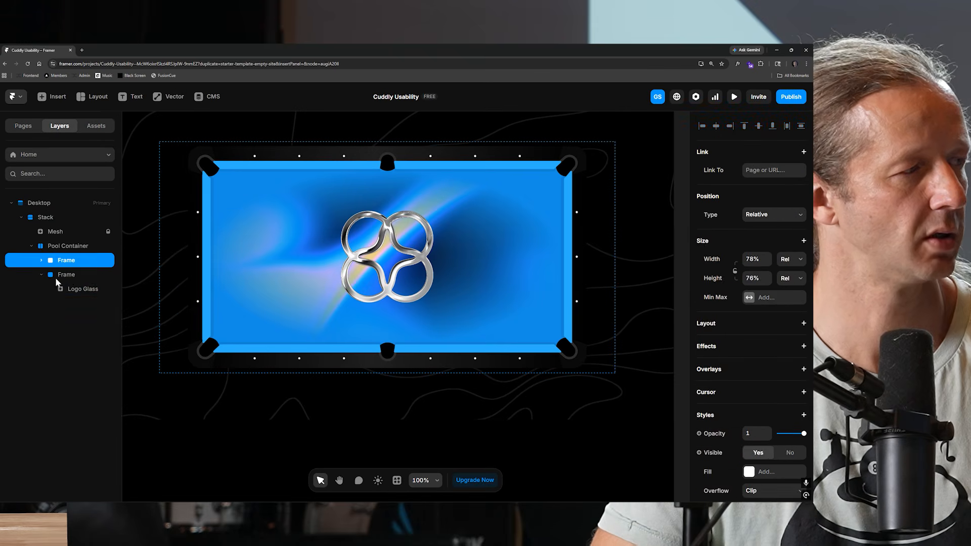
Add a Blending style to the Logo Glass and set it to Darken.
left_click(72, 276)
left_click(78, 291)
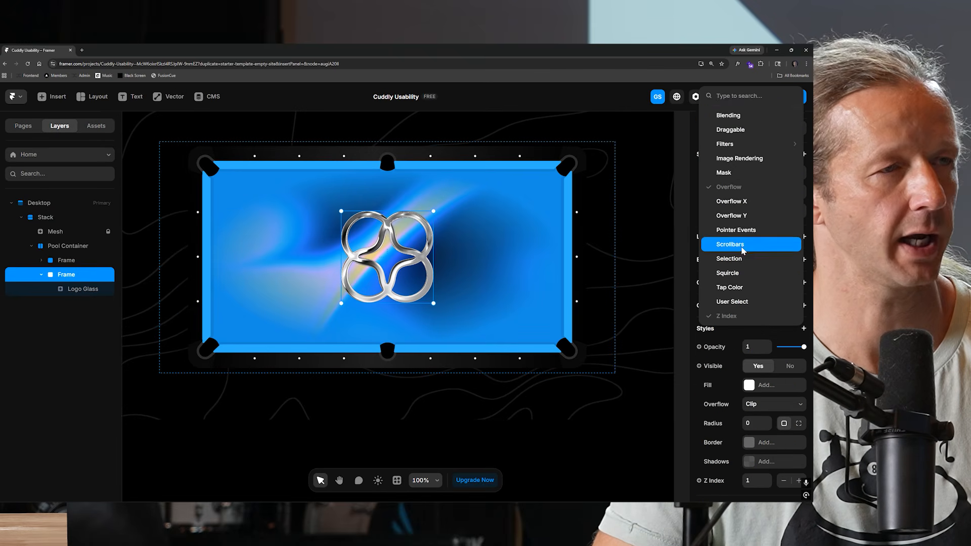
left_click(728, 116)
scroll(769, 392, "down", 2)
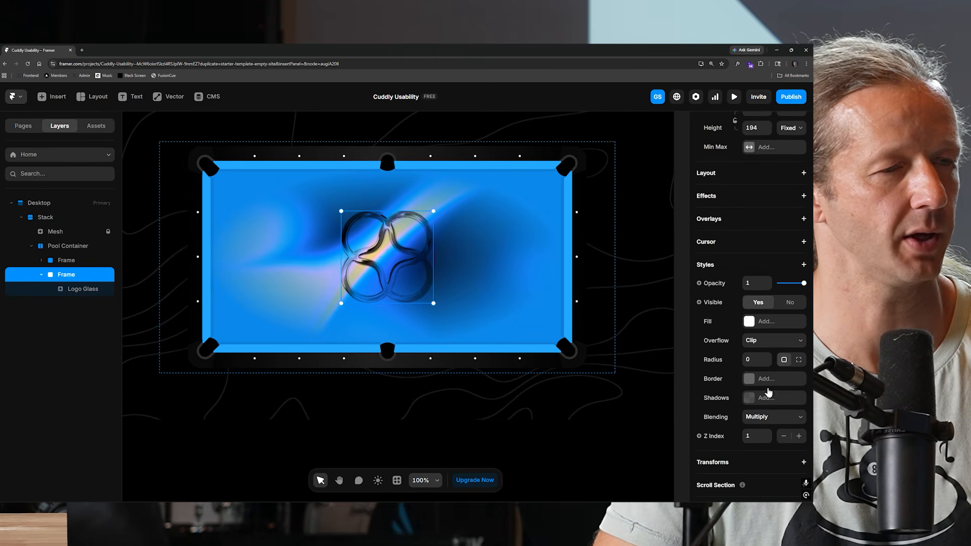
left_click(764, 419)
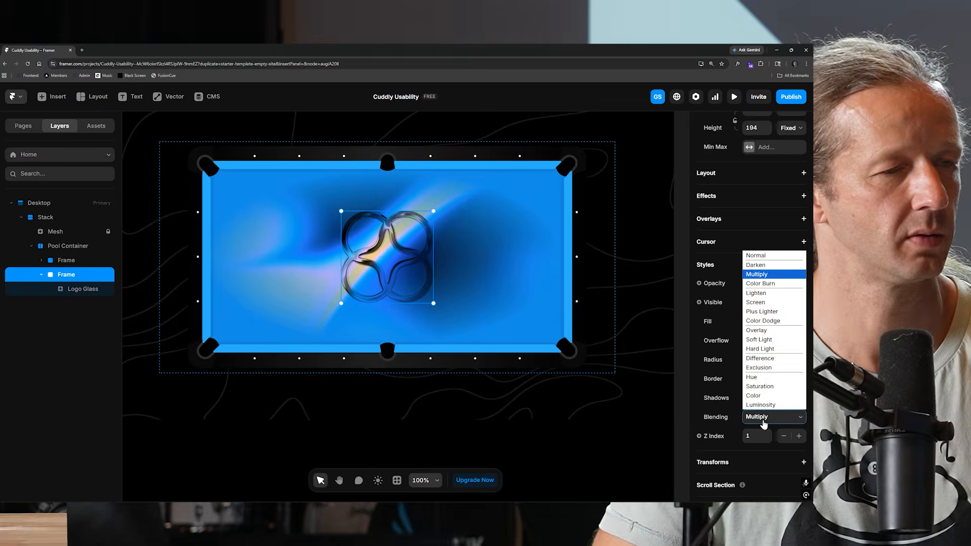
left_click(758, 278)
key("Up")
key("Up")
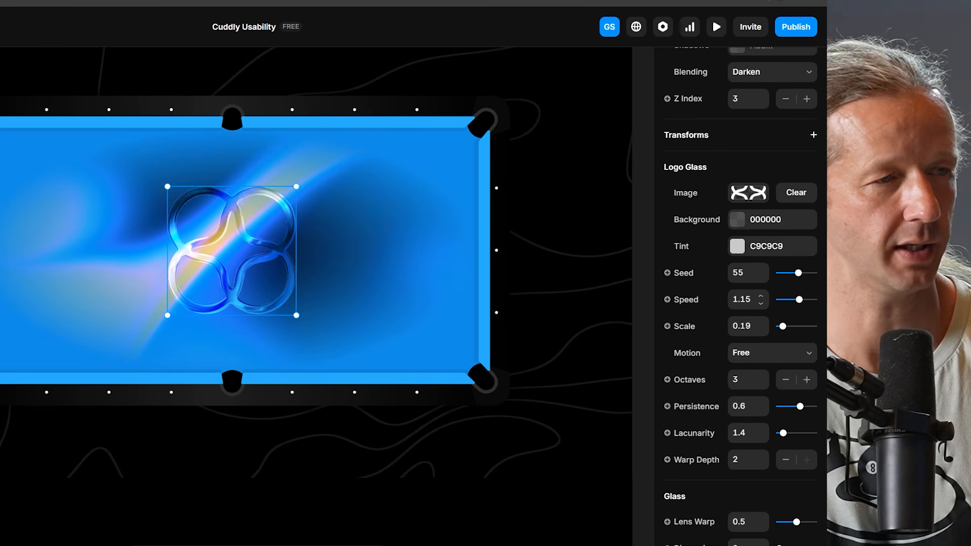
Set the Logo Glass tint color to 99BBFF.
scroll(763, 338, "down", 1)
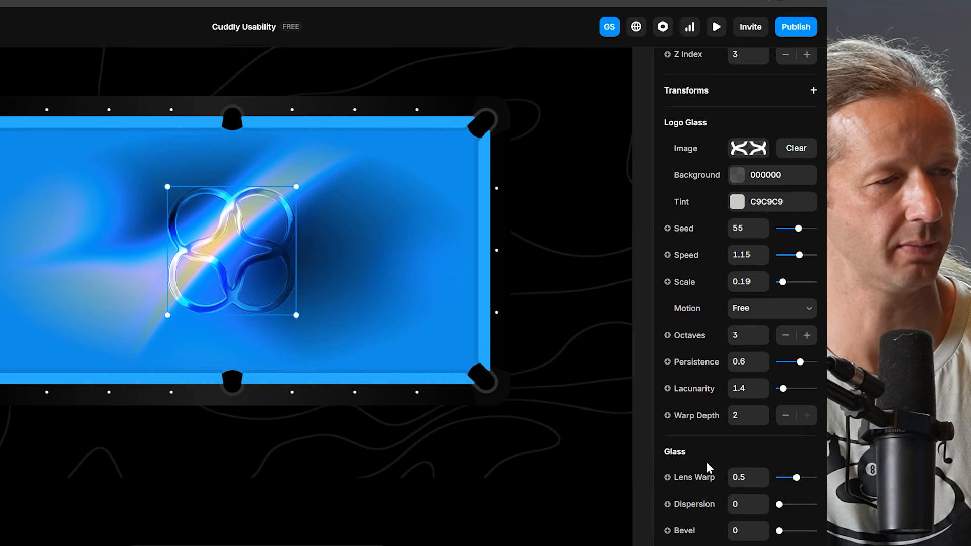
scroll(707, 475, "down", 5)
scroll(756, 490, "up", 6)
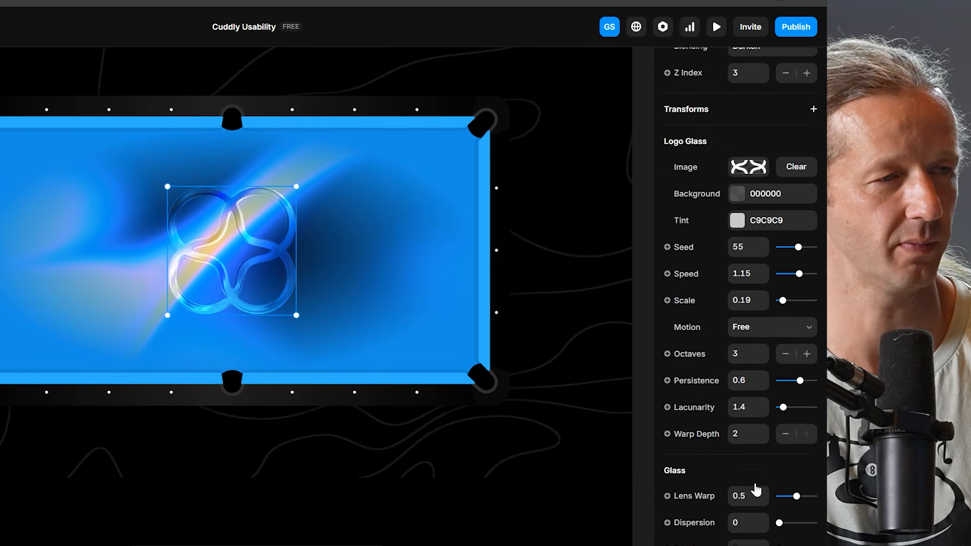
scroll(756, 490, "up", 1)
scroll(755, 491, "down", 6)
scroll(758, 490, "up", 4)
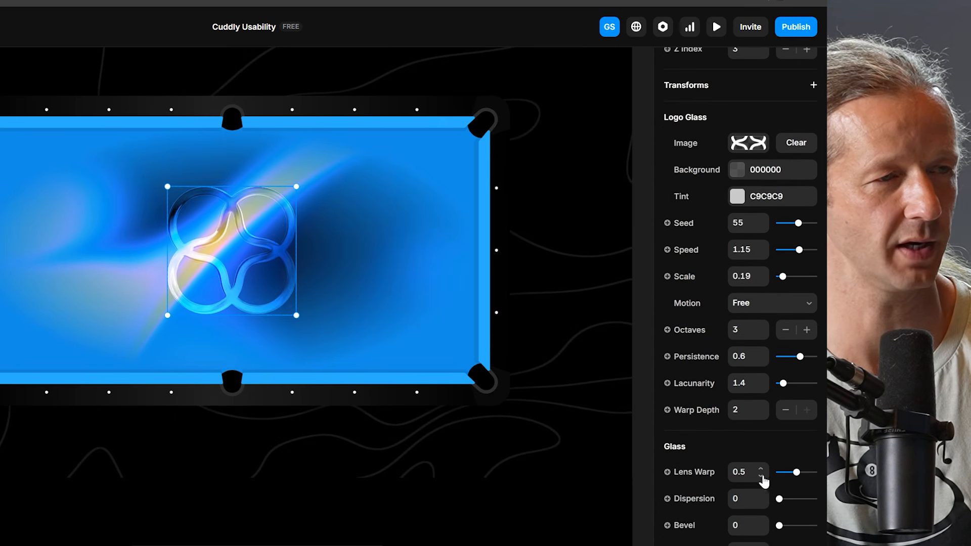
left_click(738, 197)
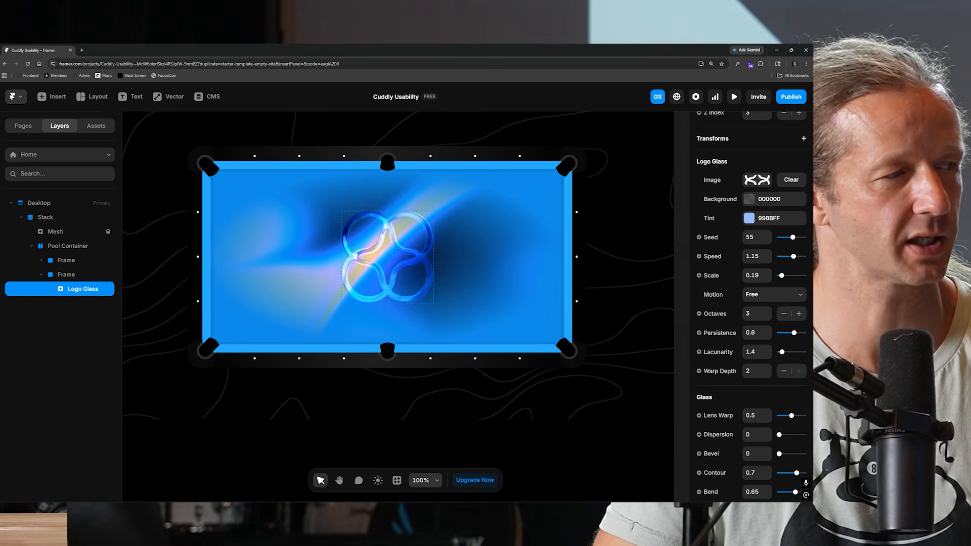
Add a Hover effect to the Logo Glass with a scale of 1.1.
scroll(756, 310, "down", 2)
scroll(754, 311, "up", 4)
scroll(754, 313, "up", 7)
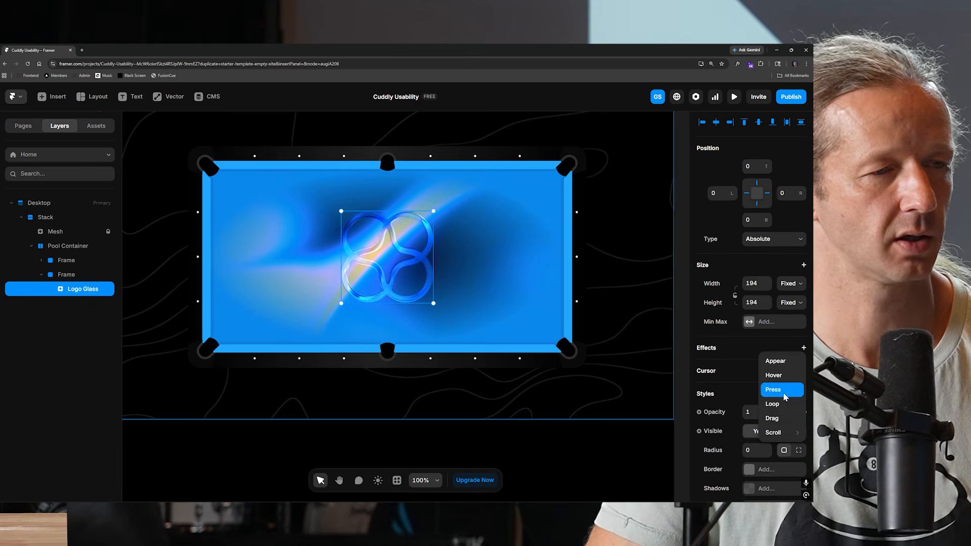
left_click(781, 376)
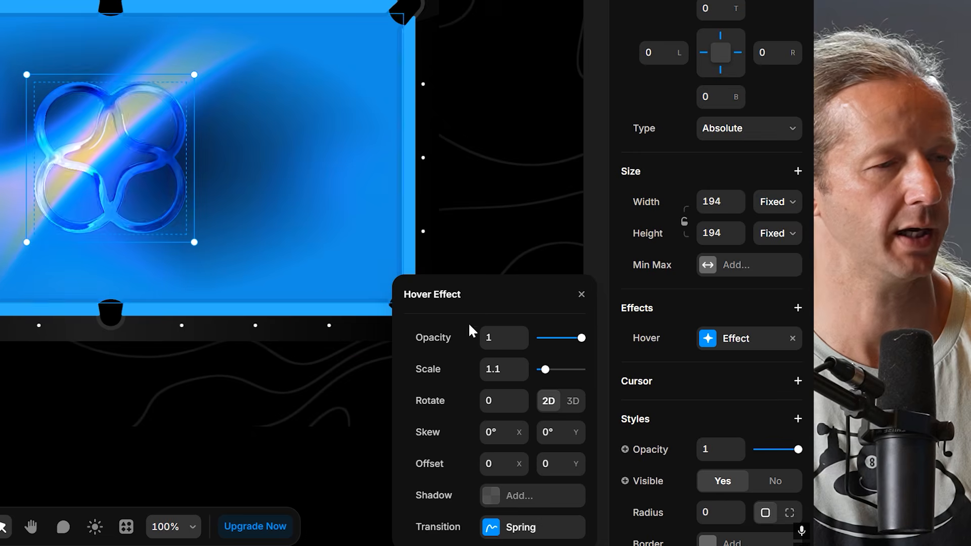
scroll(761, 380, "down", 2)
left_click(723, 292)
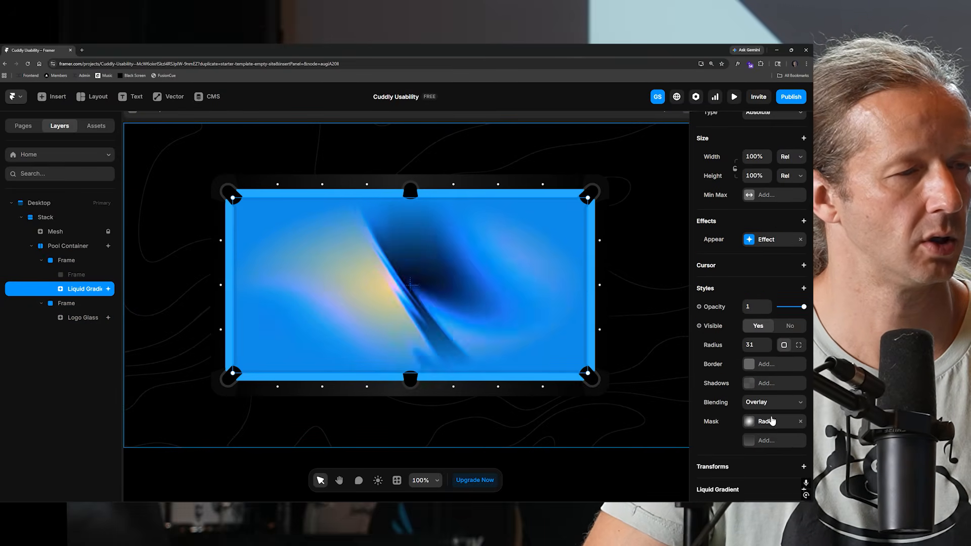
Preview the page and reload it to watch the shaders.
left_click(734, 97)
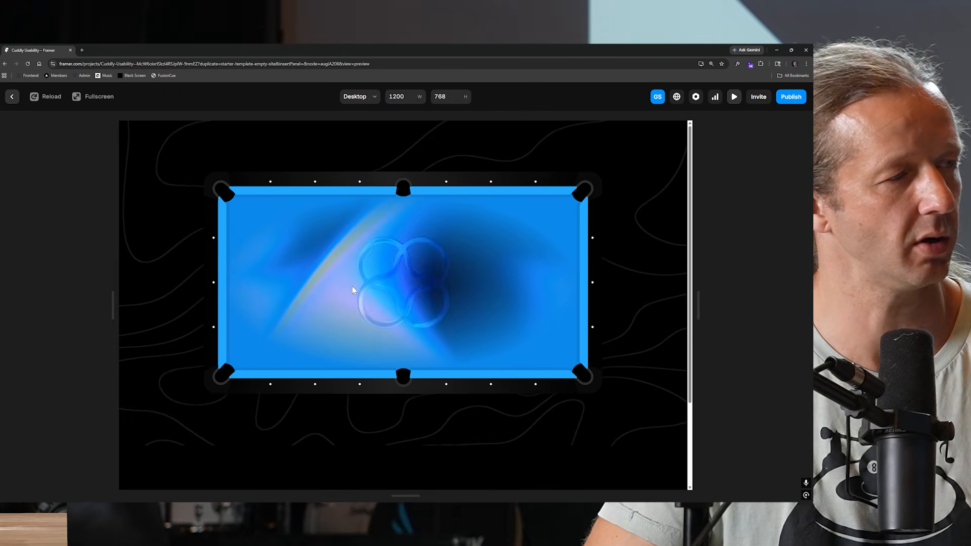
left_click(52, 99)
key("Escape")
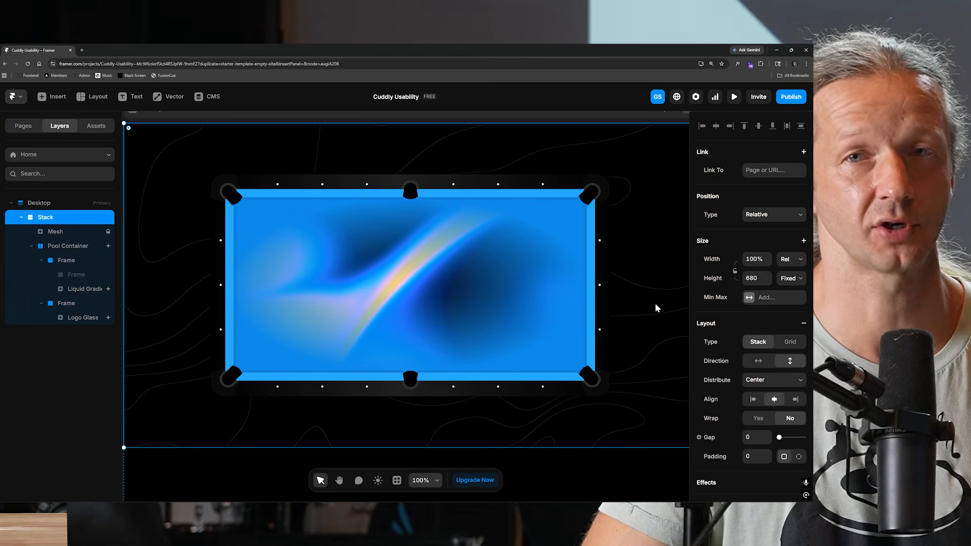
Paste the ADVANCED heading text onto the pool table and preview the result.
key("ctrl+v")
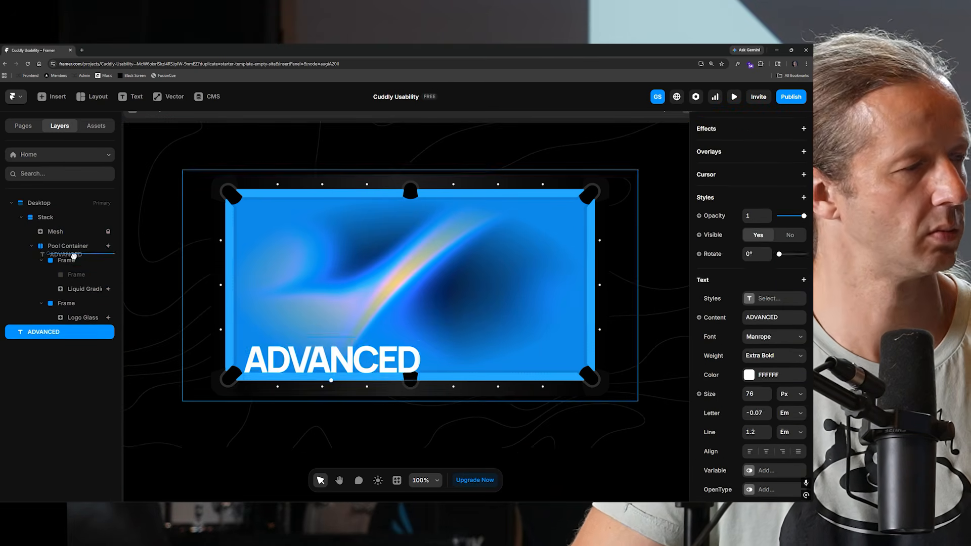
left_click(734, 100)
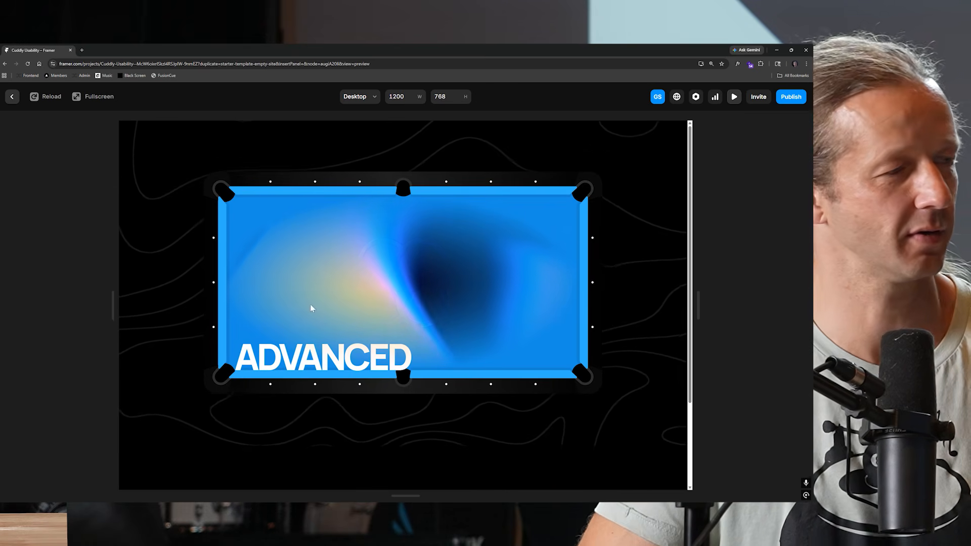
left_click(11, 97)
Set the heading's text effect Y offset to 10.
left_click(803, 357)
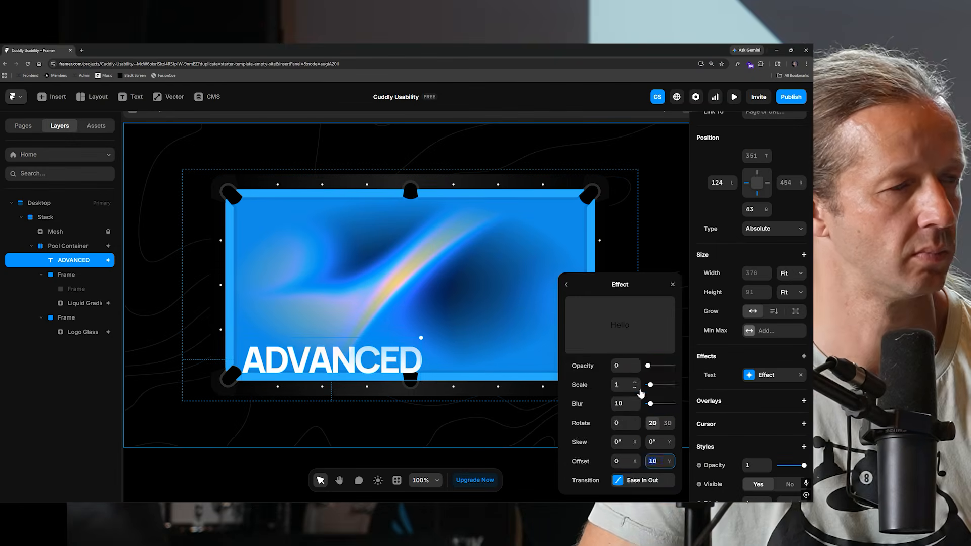
left_click(647, 461)
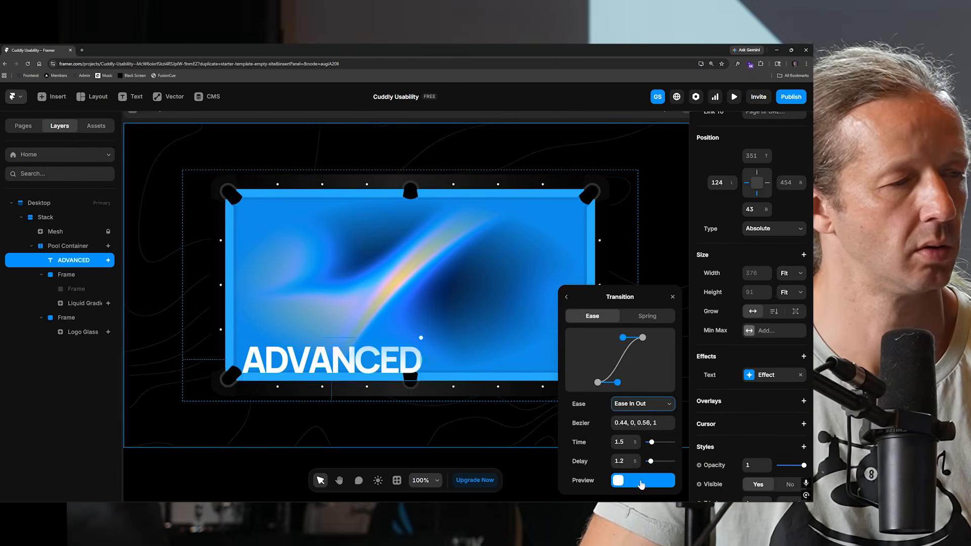
left_click(566, 296)
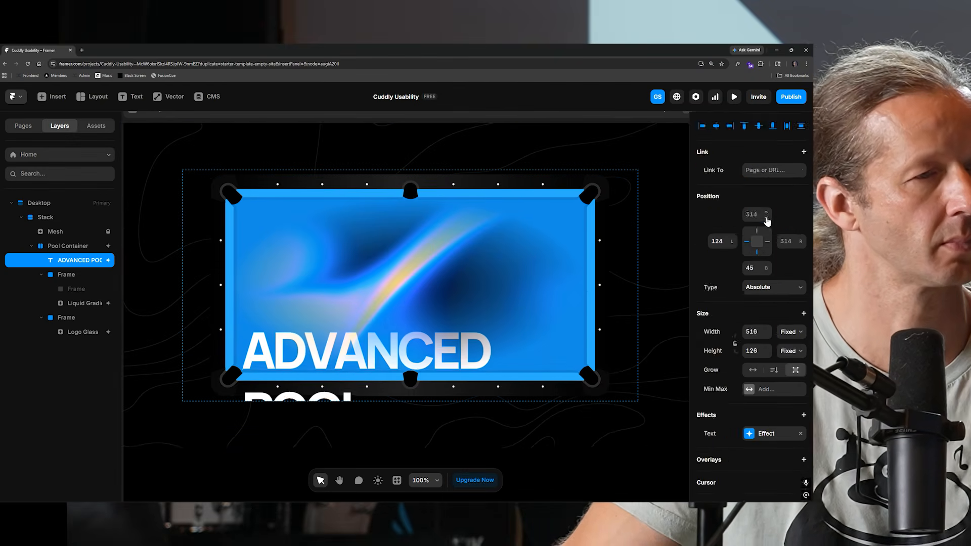
Preview the page, reloading it several times to watch the heading and logo animations.
left_click(734, 97)
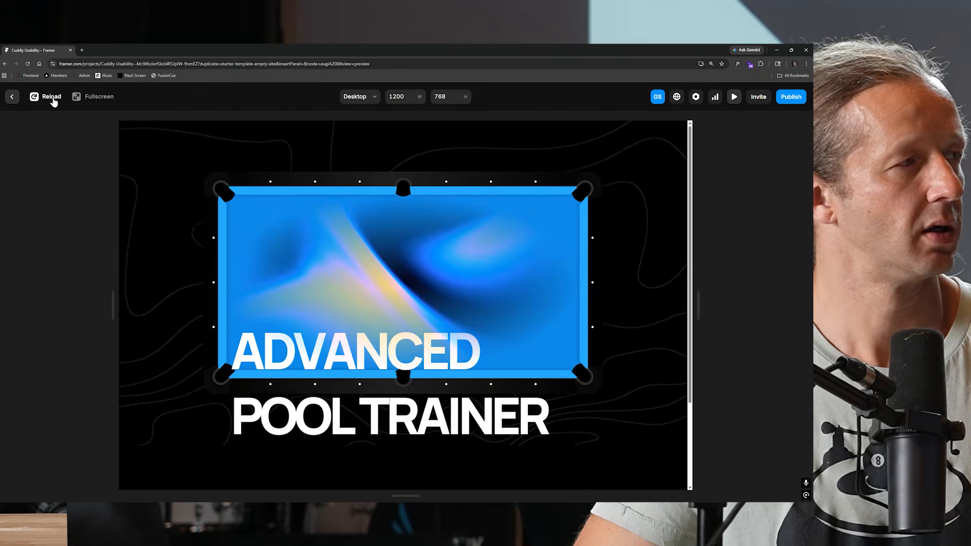
left_click(52, 99)
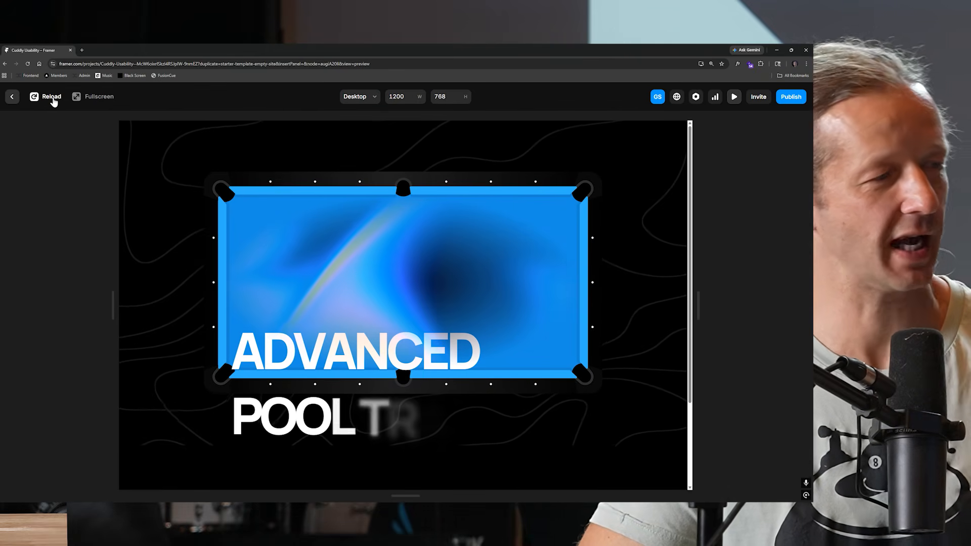
left_click(53, 98)
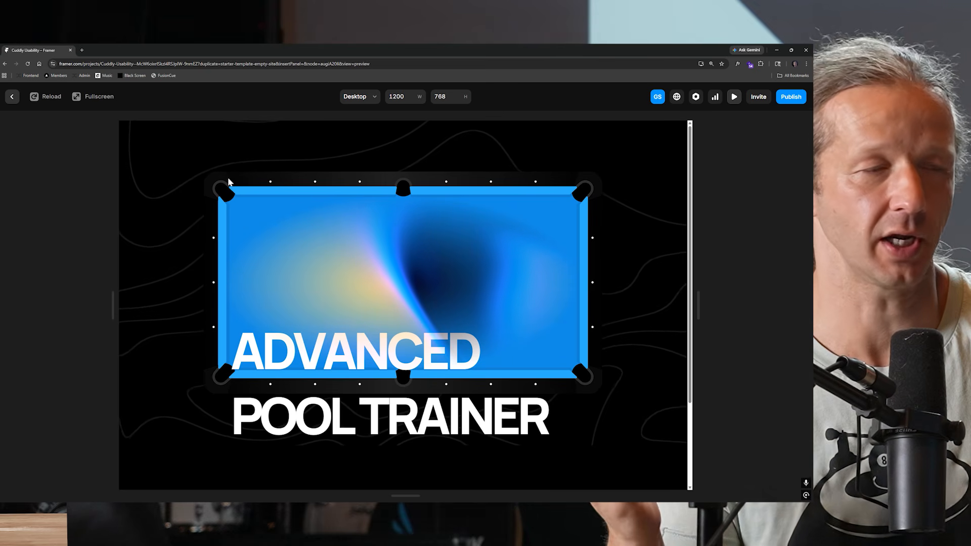
left_click(57, 104)
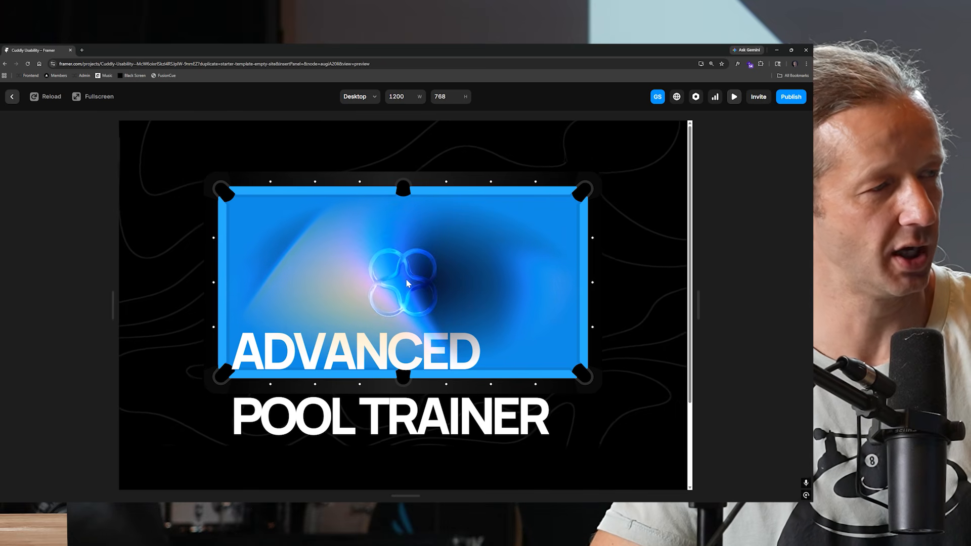
left_click(50, 96)
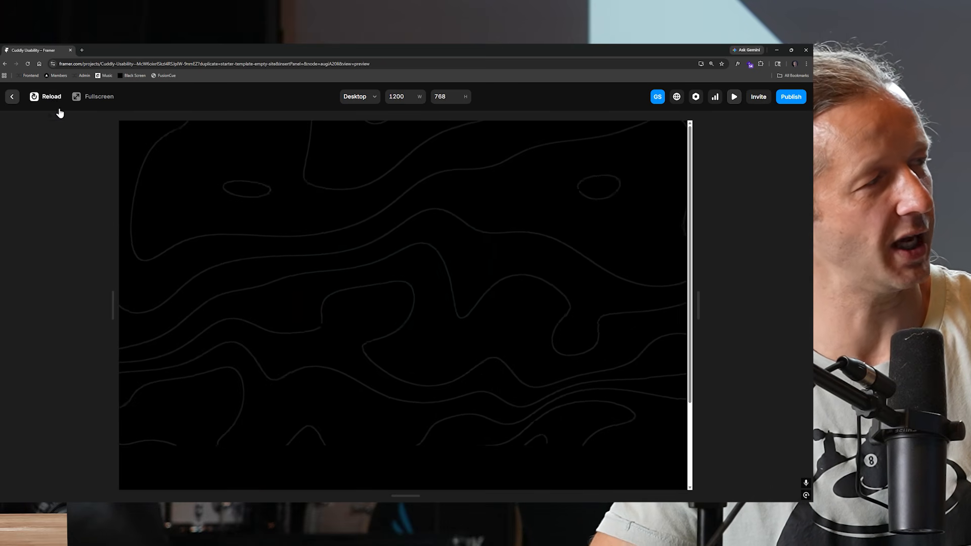